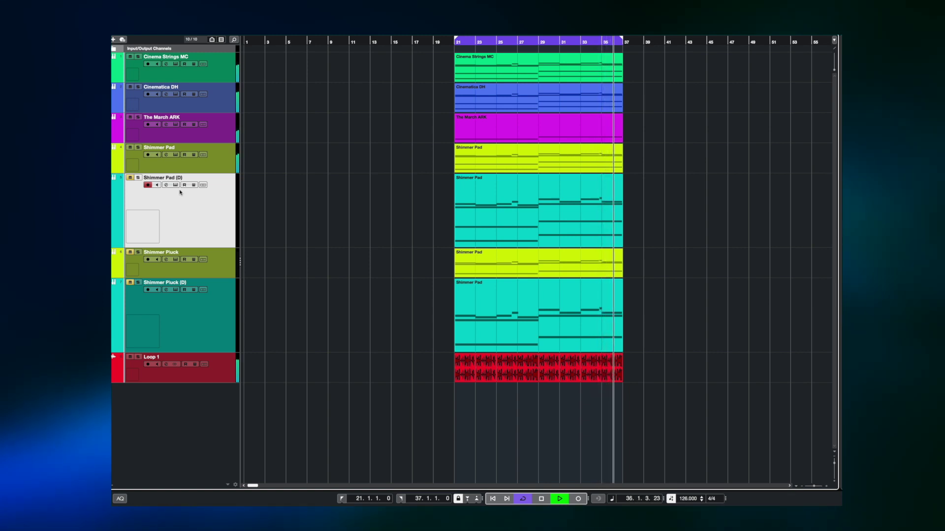
Step: Stop playback, select the Shimmer Pad track, and go through the Shimmer Pad and Shimmer Pluck clips one by one
key("space")
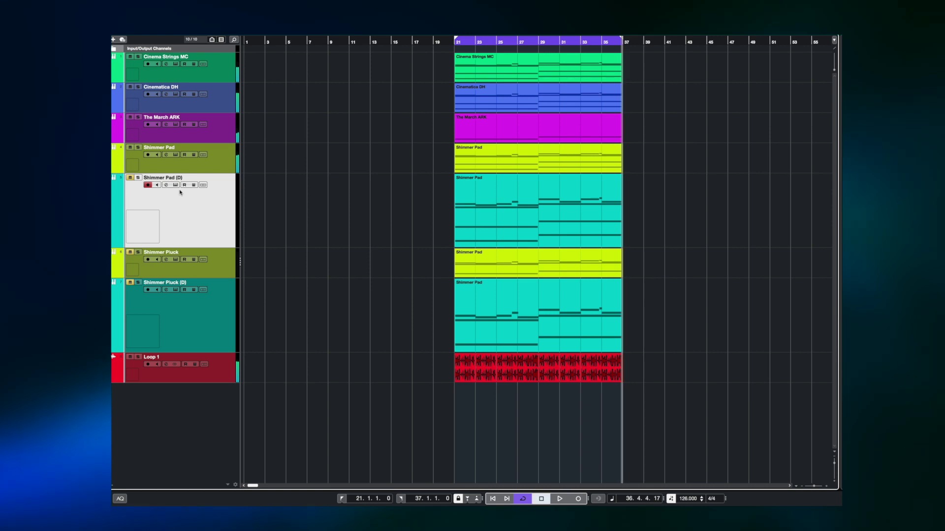
left_click(223, 162)
left_click(507, 164)
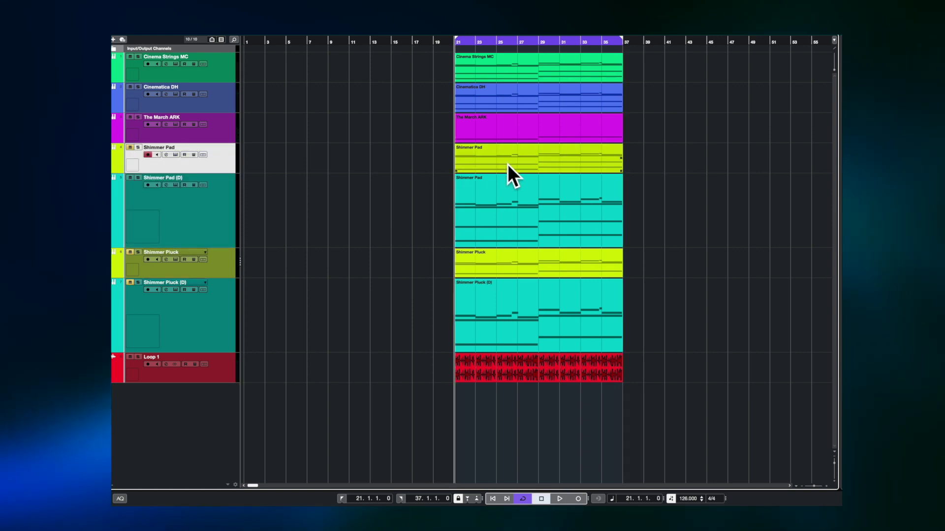
left_click(495, 270)
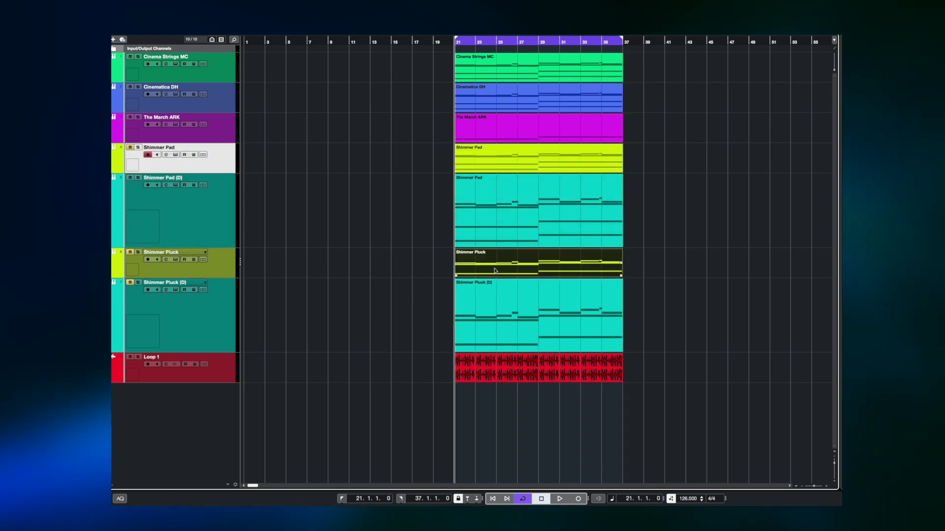
left_click(493, 214)
left_click(494, 311)
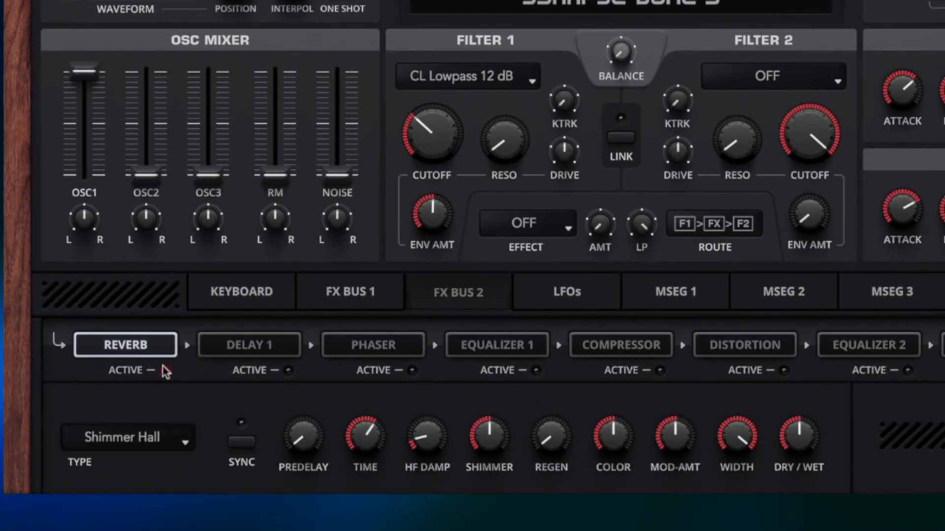
Step: Check the effects on FX Bus 1, and set the Shimmer Hall reverb on FX Bus 2 to fully wet
left_click(362, 295)
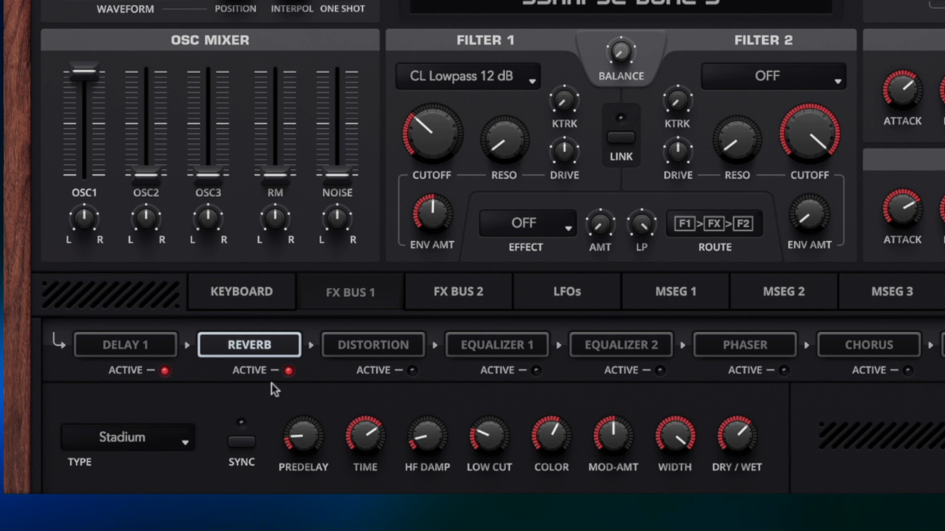
left_click(464, 291)
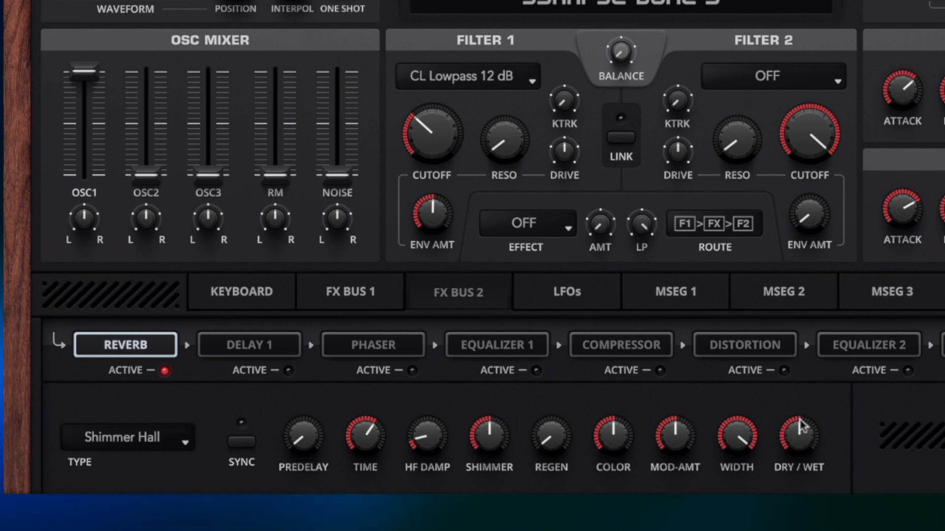
left_click_drag(799, 420, 795, 260)
Step: Try the Shimmer Hall reverb with Regen near maximum, Shimmer raised slightly and Time at its minimum
left_click_drag(550, 445, 551, 438)
left_click_drag(550, 438, 551, 417)
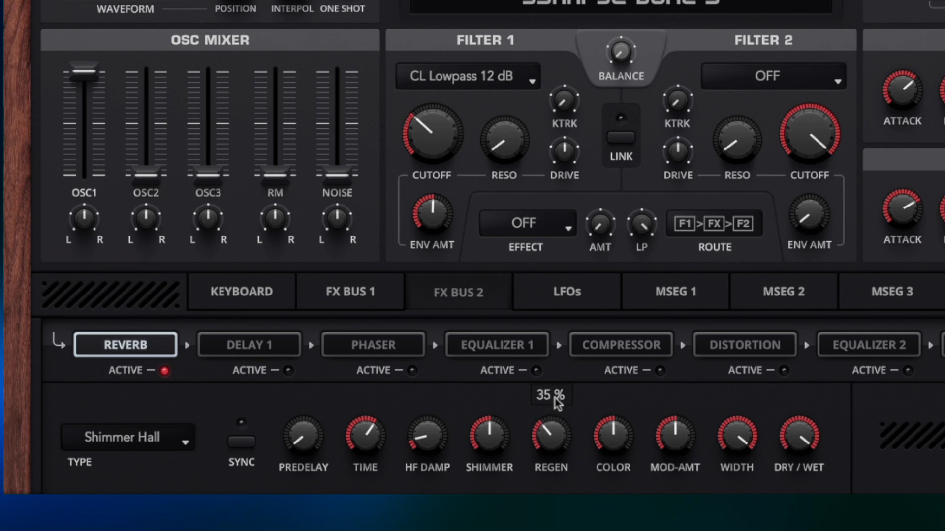
left_click_drag(555, 399, 561, 296)
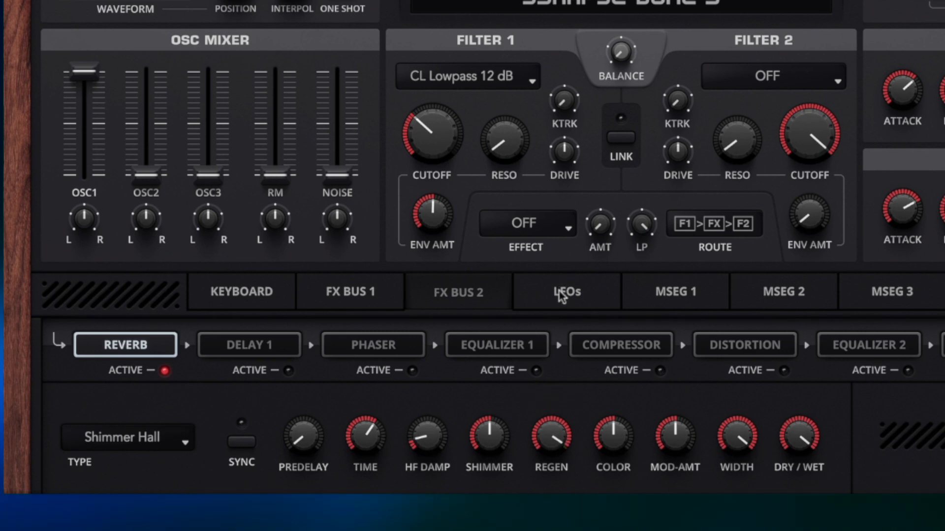
left_click_drag(552, 433, 554, 448)
mouse_move(489, 443)
left_mouse_down()
mouse_move(499, 364)
mouse_move(492, 427)
left_mouse_up()
left_click_drag(366, 431, 372, 393)
left_click_drag(350, 444, 352, 487)
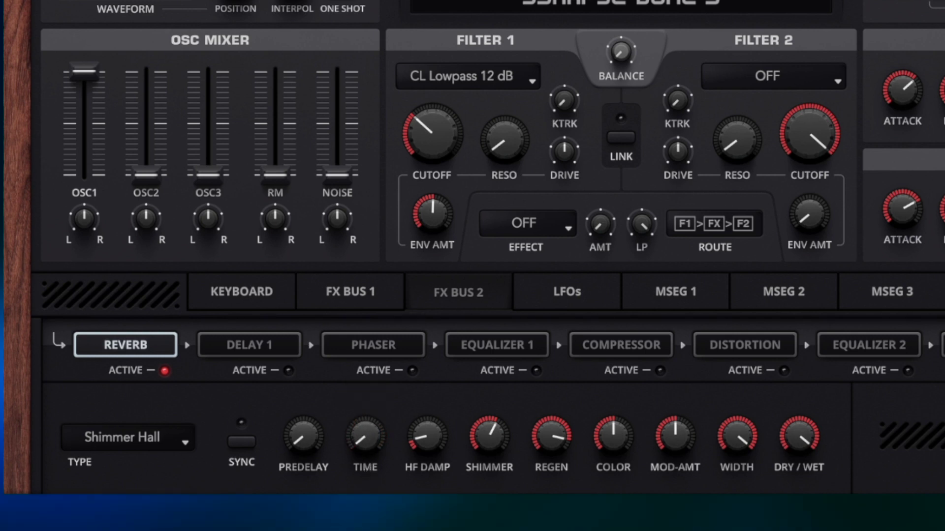
Step: Try higher Shimmer and Regen with a longer Time, and set Regen back to zero and Shimmer to about half
left_click_drag(489, 428, 495, 423)
left_click_drag(553, 432, 553, 424)
left_click_drag(349, 443, 379, 335)
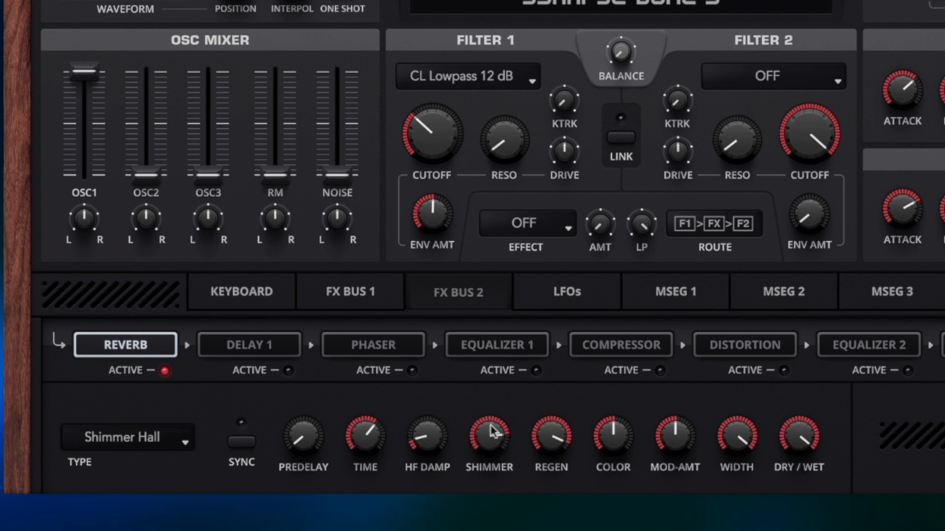
left_click_drag(538, 433, 492, 446)
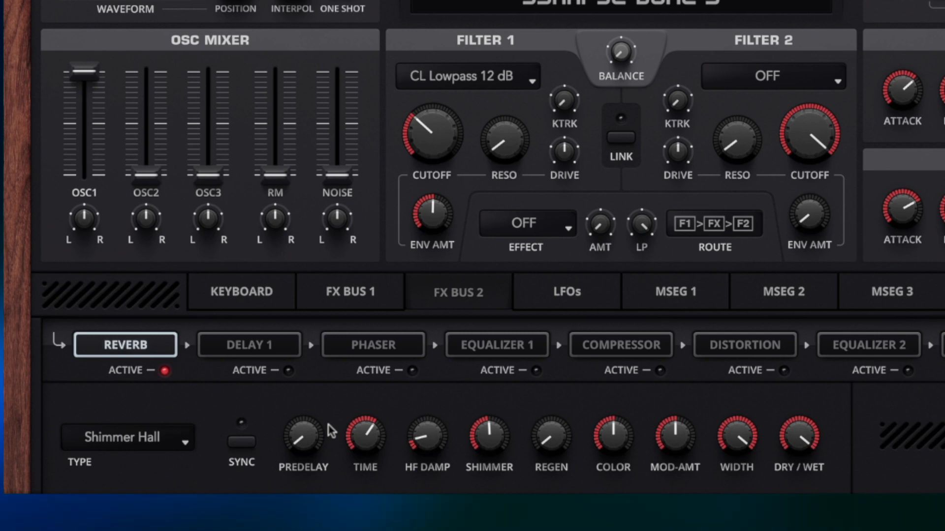
left_click_drag(365, 434, 392, 404)
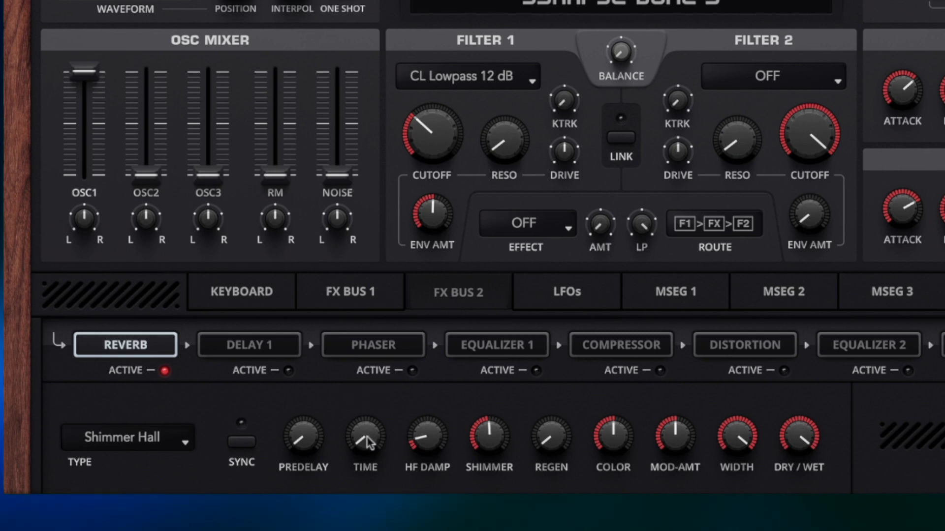
left_click_drag(368, 443, 370, 418)
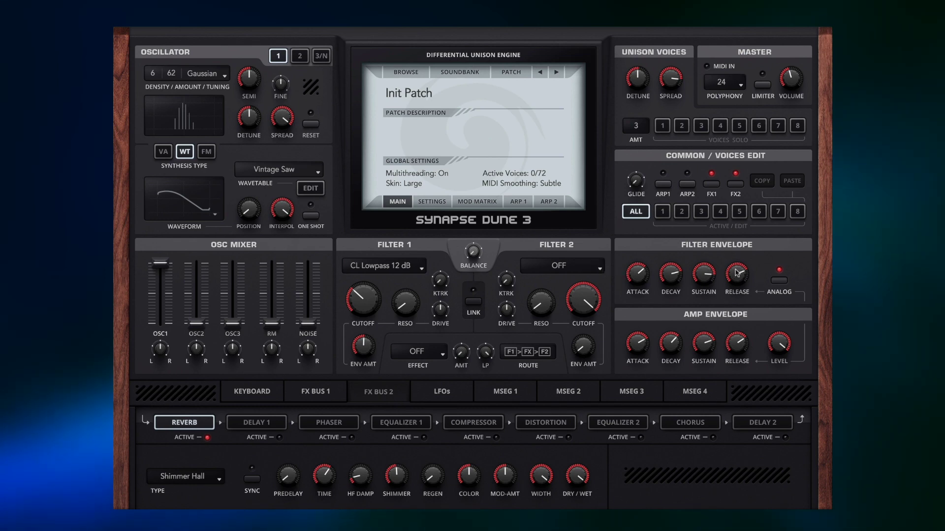
Step: Raise the Shimmer Hall reverb's Predelay and Shimmer to roughly three-quarters and its Regen to a little over half
left_click(288, 475)
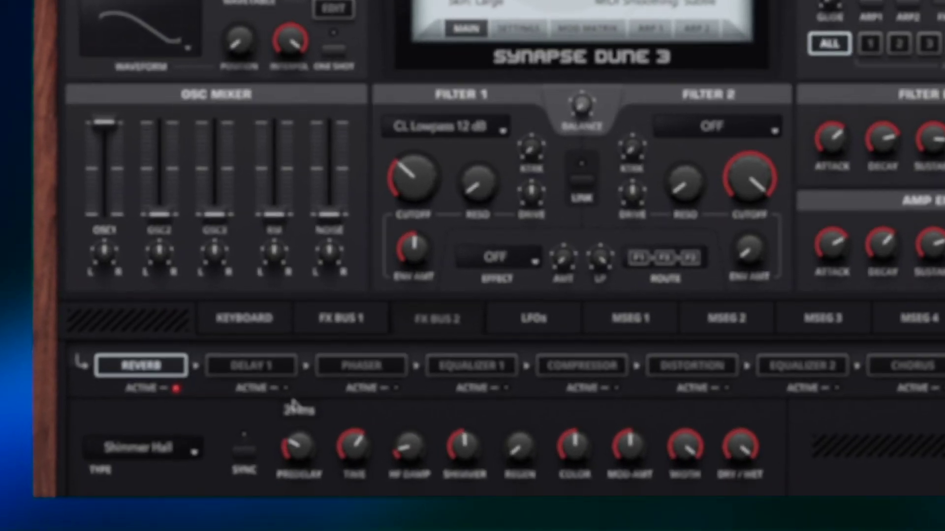
left_click_drag(299, 332, 301, 323)
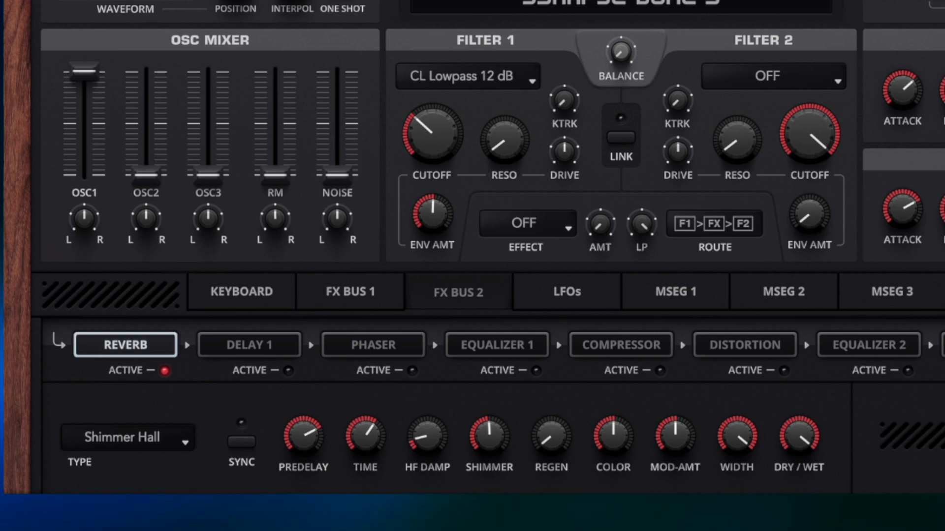
left_click_drag(533, 418, 556, 300)
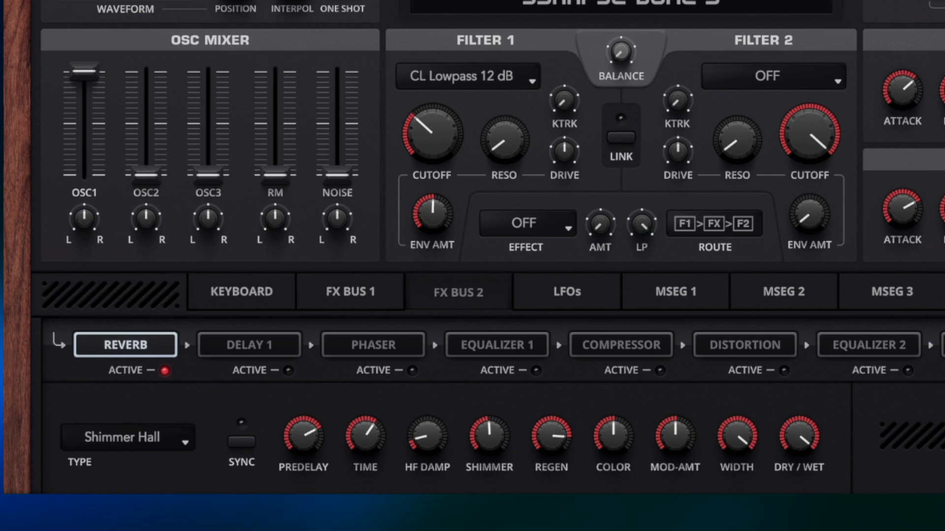
left_click_drag(489, 435, 543, 450)
left_click_drag(545, 435, 527, 472)
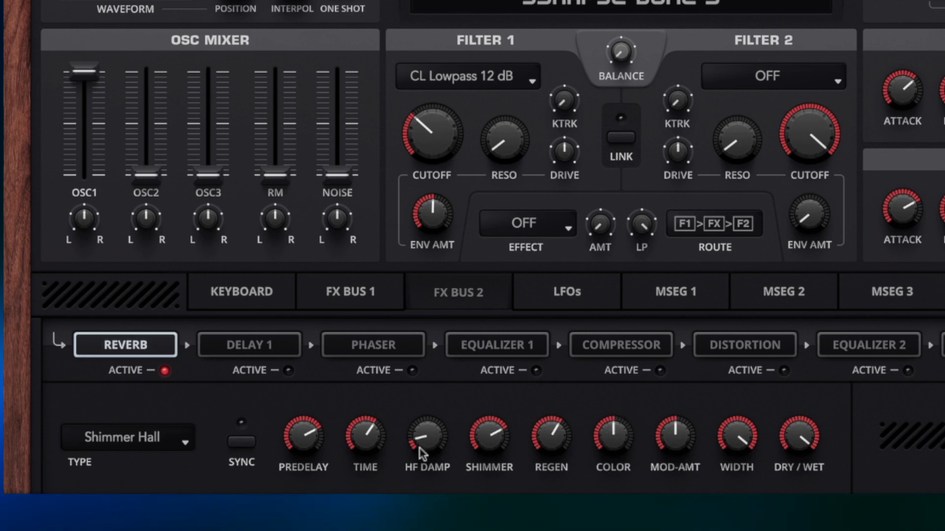
Step: Raise the Shimmer Hall reverb's HF Damp slightly and its Color to just above the middle
left_click_drag(407, 434, 420, 434)
left_click_drag(611, 447, 610, 442)
left_click_drag(438, 440, 439, 433)
Step: Activate the Ping Pong Delay 1 on FX Bus 2 and return to the reverb settings
left_click(241, 343)
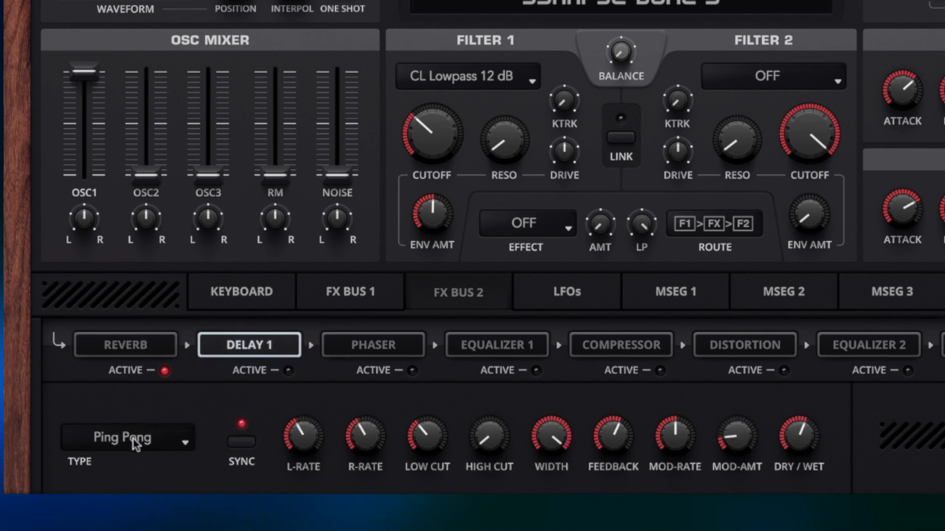
mouse_move(298, 435)
left_click(289, 371)
left_click(288, 372)
left_click(102, 345)
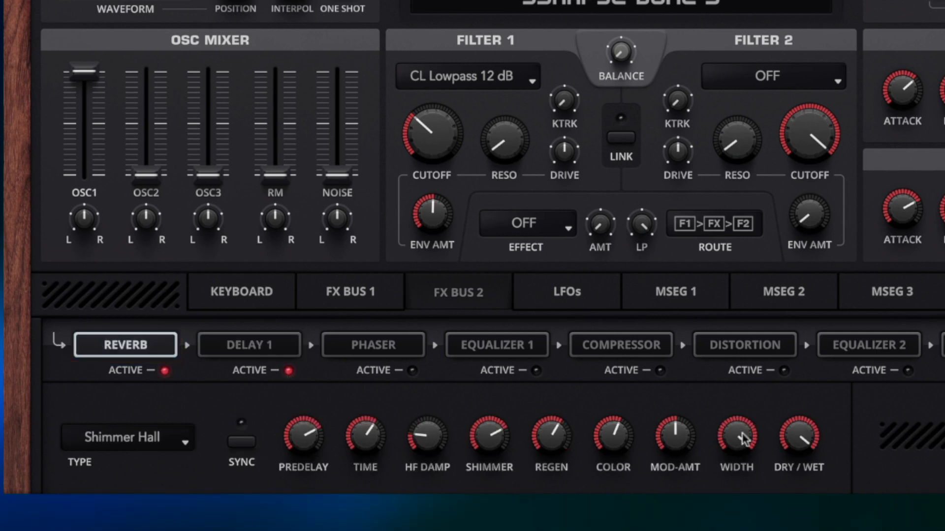
Step: Lower the Shimmer Hall reverb's Dry/Wet mix and lengthen its Time, toggling the reverb for comparison, and show FX Bus 1
mouse_move(803, 438)
left_mouse_down()
mouse_move(801, 469)
mouse_move(803, 448)
left_mouse_up()
left_click(165, 371)
left_click_drag(802, 443, 801, 452)
left_click_drag(364, 437, 361, 423)
left_click(362, 295)
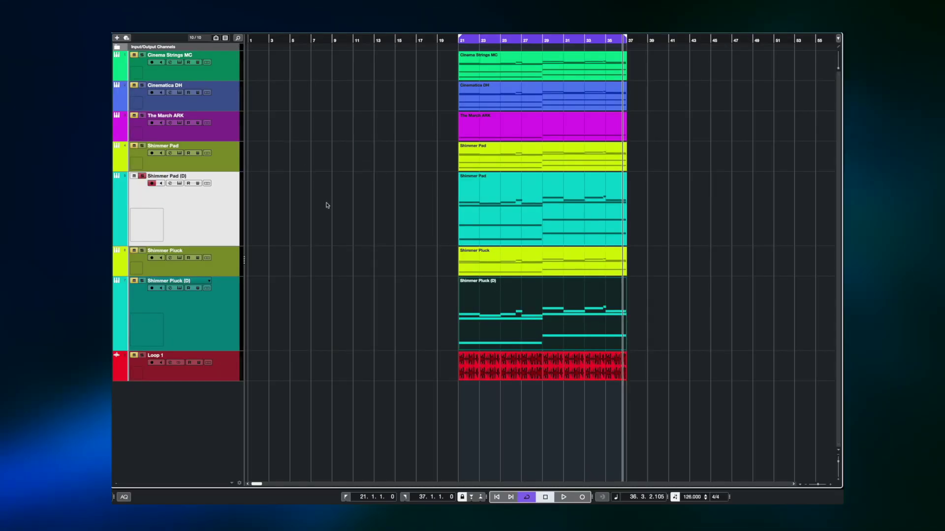
Step: Solo the Shimmer Pluck (D) track in place of Shimmer Pad (D), select it and audition its part
left_click(142, 282)
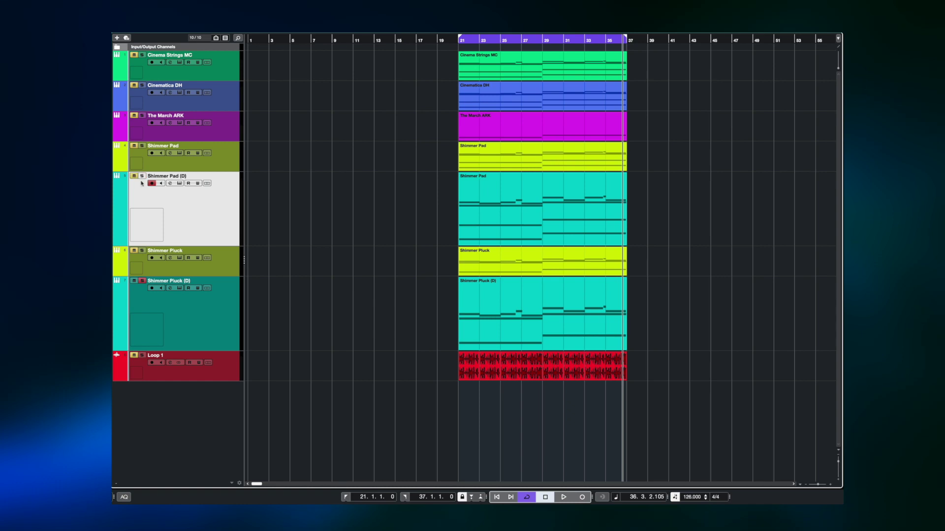
left_click(495, 267)
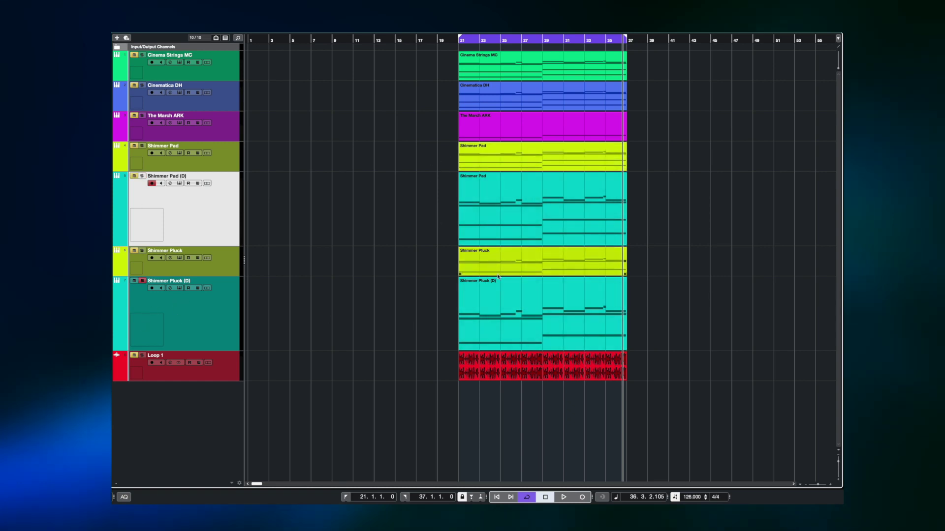
left_click(197, 312)
key("space")
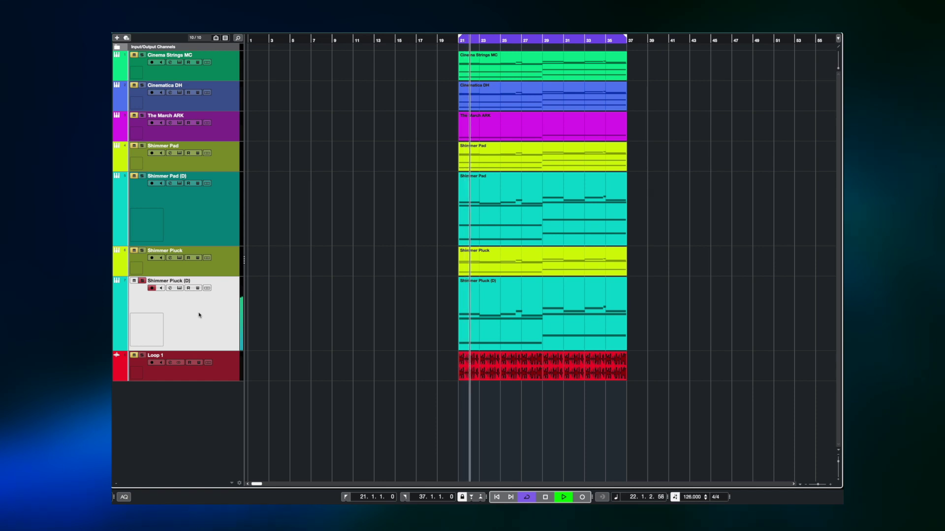
key("space")
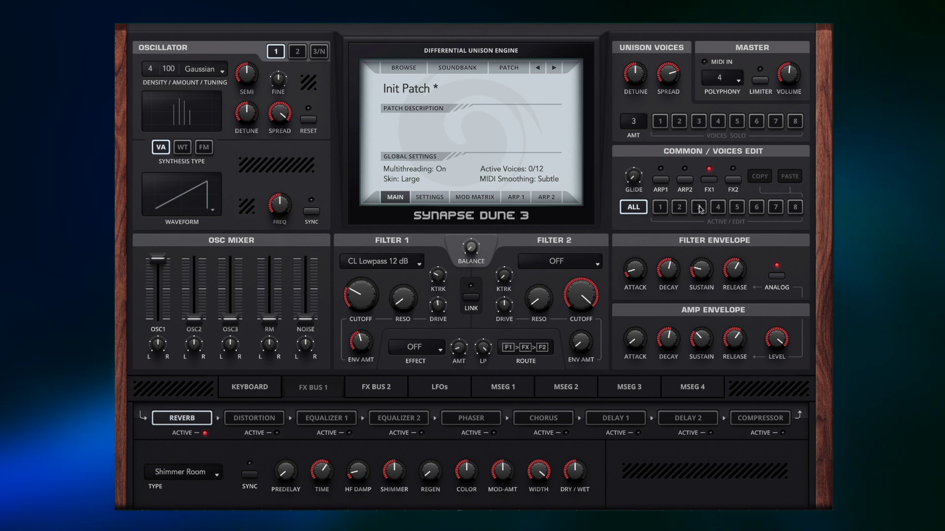
Step: Check the effects on FX Bus 2, and turn the Shimmer Room reverb's Regen on FX Bus 1 up to maximum
left_click(365, 394)
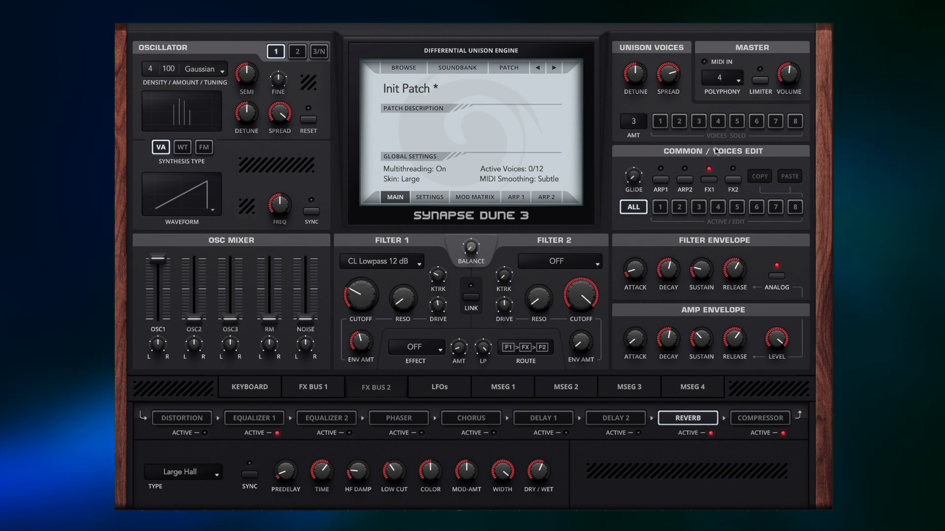
left_click(318, 388)
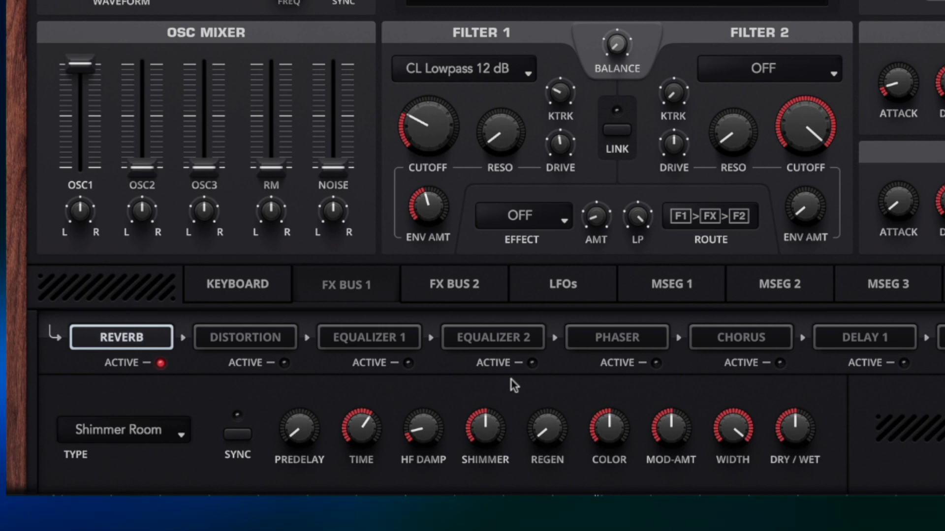
left_click_drag(553, 441, 551, 242)
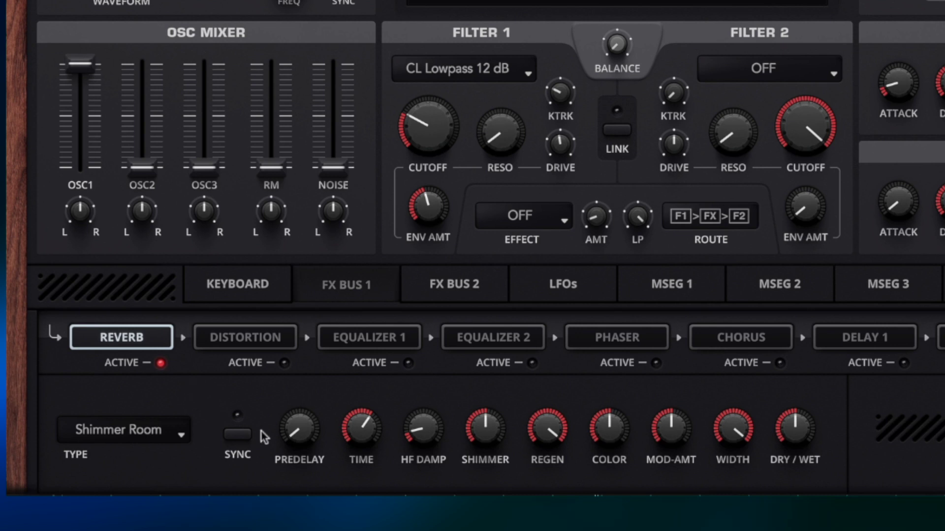
Step: Enable Sync on the Shimmer Room reverb with a short Predelay, and set its Dry/Wet to fully wet
left_click_drag(295, 429, 301, 289)
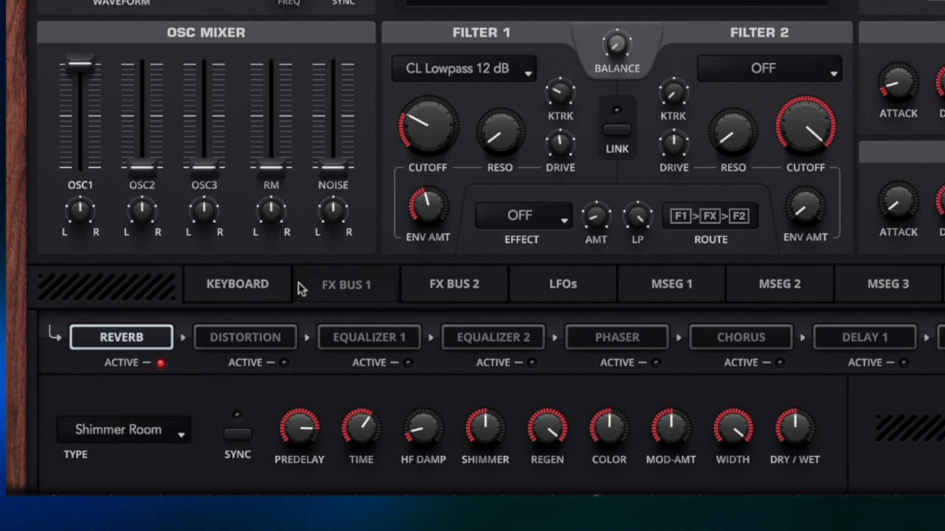
left_click_drag(298, 427, 294, 420)
left_click(238, 434)
left_click_drag(298, 429, 283, 468)
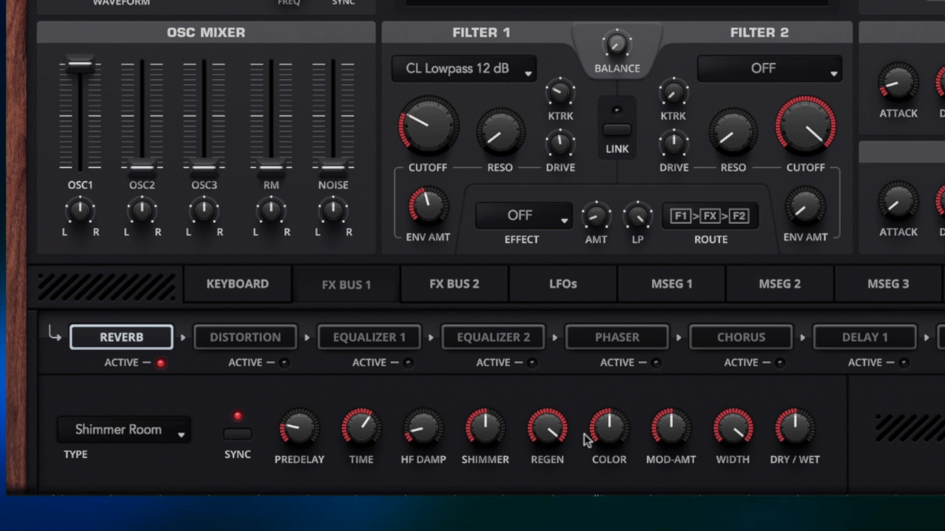
left_click_drag(802, 430, 802, 325)
left_click_drag(298, 427, 294, 452)
Step: Lengthen the Shimmer Room reverb's Time beyond 5.0 s, raise Shimmer past 65 %, and lower Regen to about three-quarters
mouse_move(369, 421)
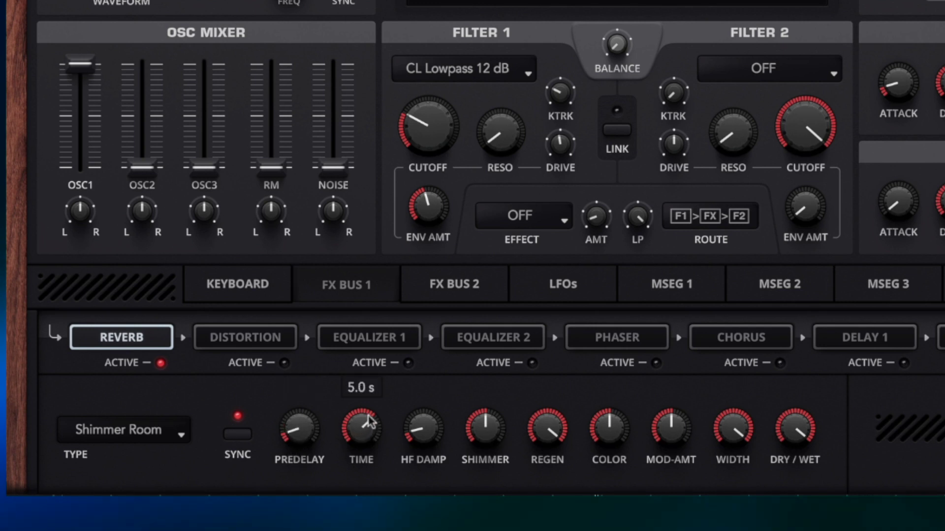
left_click_drag(369, 421, 373, 405)
left_click_drag(485, 429, 499, 402)
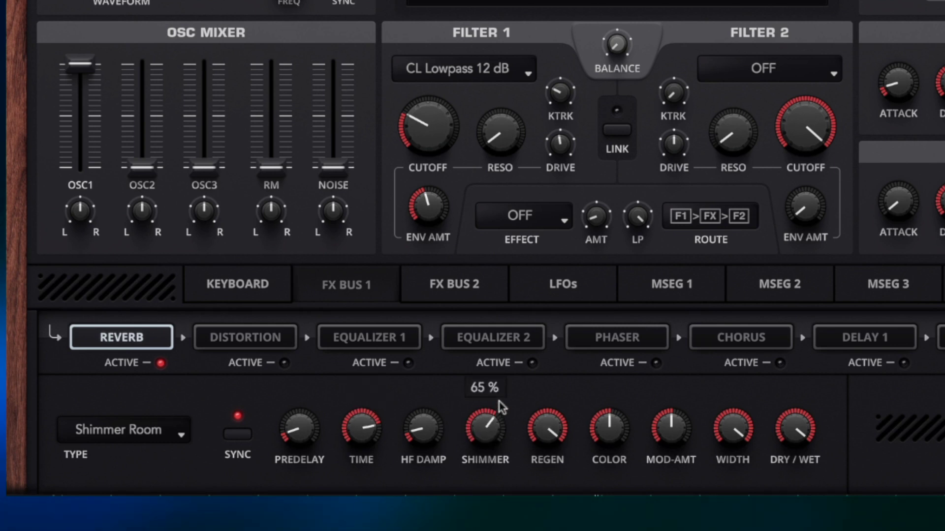
left_click_drag(561, 445, 546, 475)
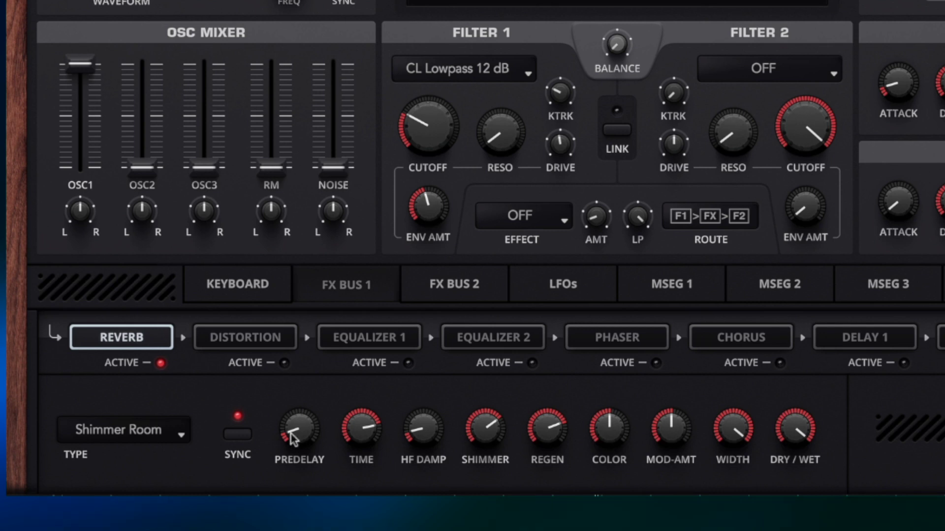
Step: Audition the Shimmer Room reverb with minimum Time and a longer Predelay, settling on a fairly long Time and a short Predelay
left_click_drag(354, 429, 357, 507)
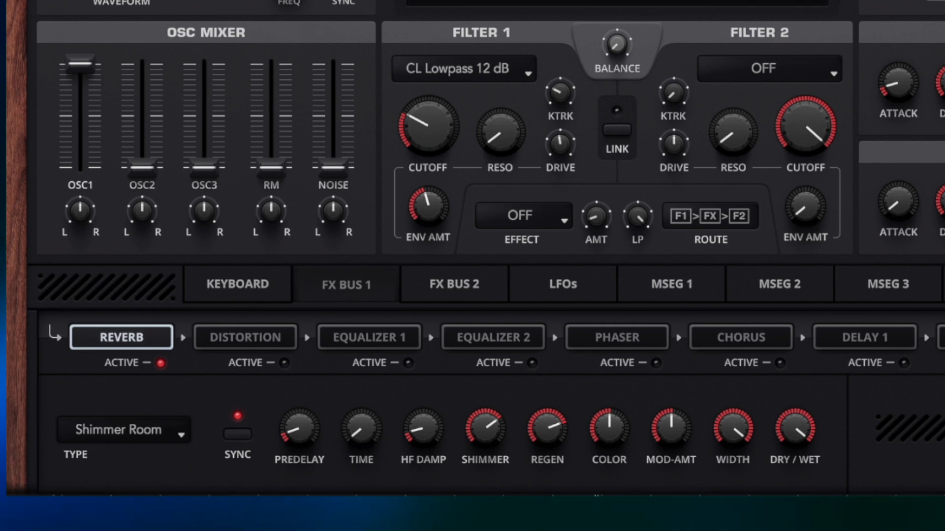
left_click_drag(377, 435, 385, 319)
left_click_drag(300, 428, 320, 354)
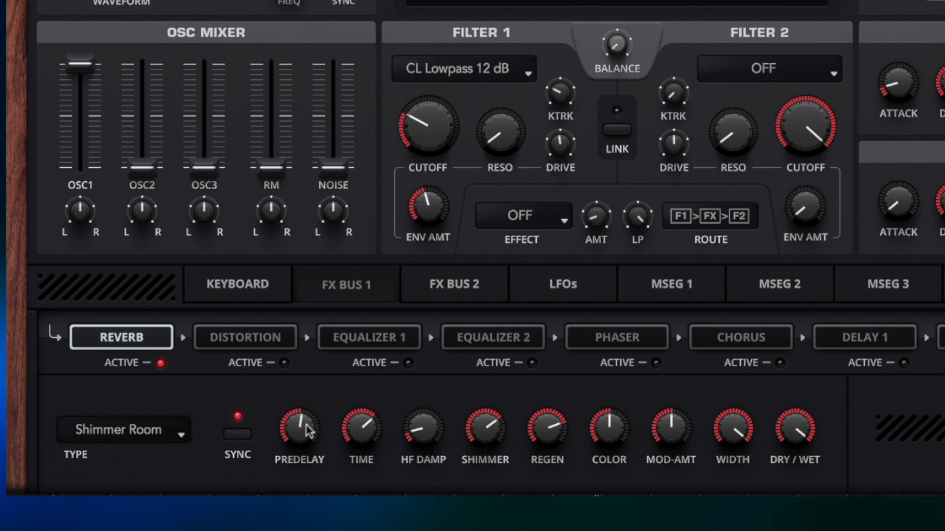
left_click_drag(304, 424, 295, 486)
Step: Raise the Shimmer Room reverb's Shimmer further, and increase Mod-Amt and Color to above the middle
mouse_move(482, 430)
left_click_drag(484, 435, 485, 418)
mouse_move(672, 433)
left_click_drag(671, 433, 672, 415)
left_click_drag(615, 423, 631, 397)
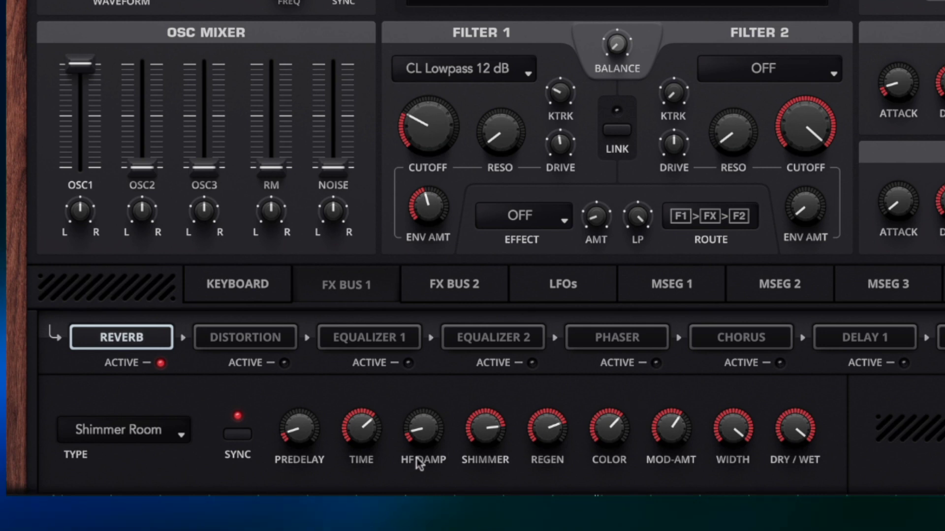
Step: Raise the FX Bus 1 Shimmer Room reverb's HF Damp slightly and lower Regen to just above the middle
left_click_drag(427, 439, 435, 412)
left_click_drag(551, 436, 550, 471)
Step: On FX Bus 2, reorder the effects chain so Equalizer 1 comes first and Reverb second
left_click(455, 289)
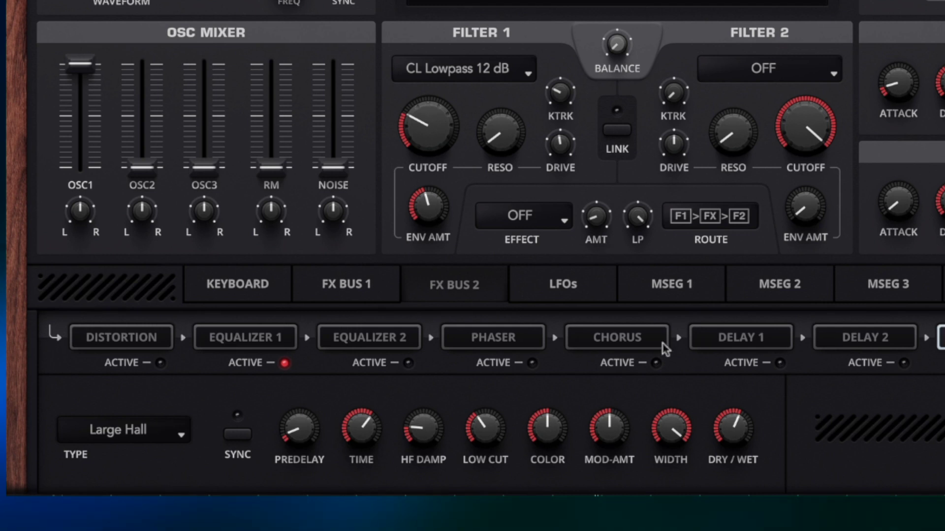
left_click_drag(243, 338, 158, 339)
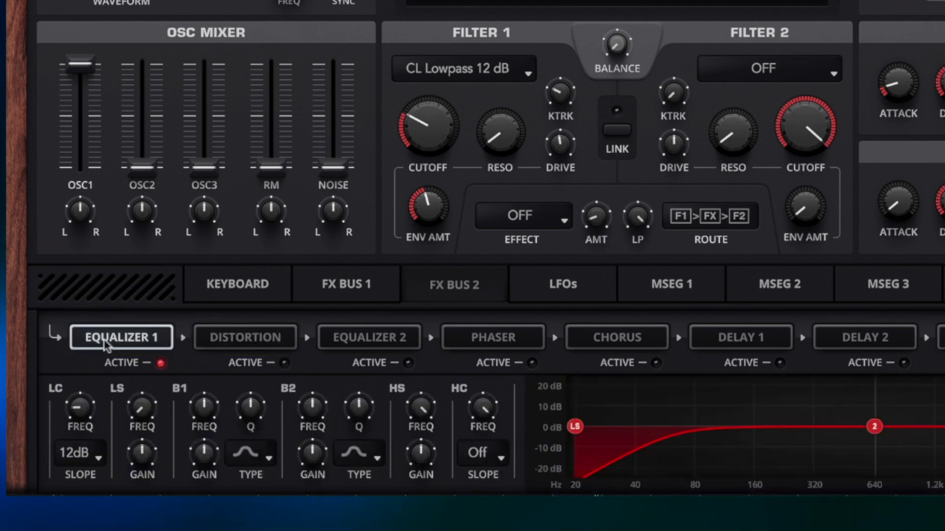
left_click(938, 338)
left_click_drag(804, 340, 246, 342)
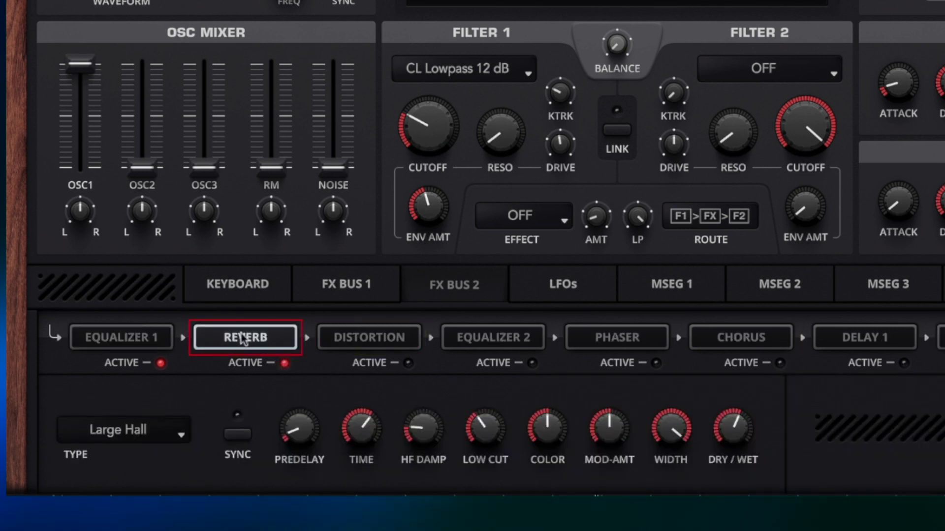
Step: Change the FX Bus 2 reverb to Shimmer Room with Sync enabled and a longer Predelay
left_click(144, 427)
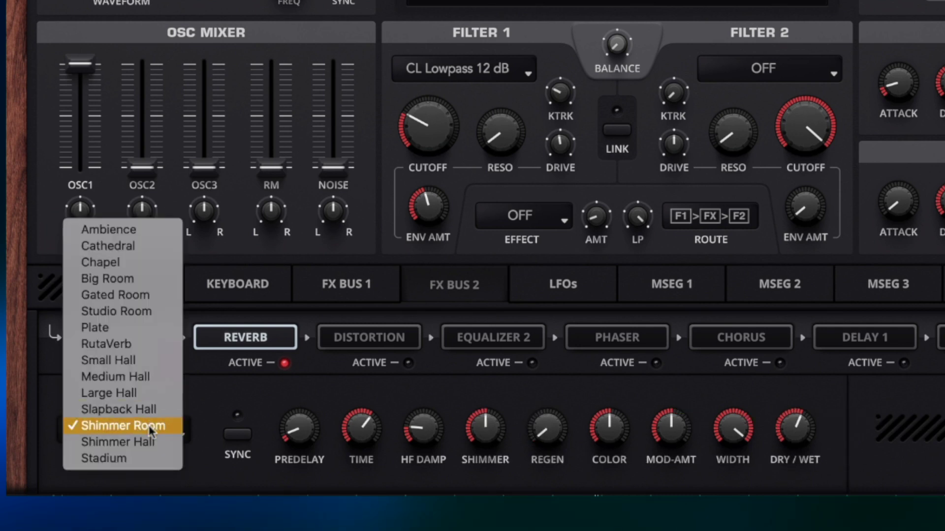
left_click(150, 429)
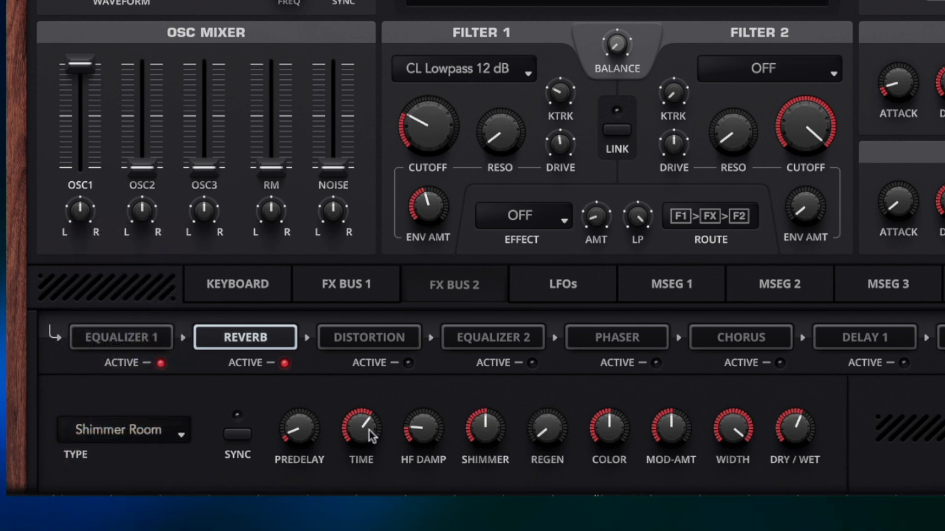
mouse_move(302, 427)
left_click(237, 434)
left_click_drag(294, 433, 294, 415)
Step: Raise the FX Bus 2 reverb's Shimmer, Regen and Dry/Wet above the middle, and set Color to +26 %
left_click_drag(484, 432, 568, 321)
left_click_drag(795, 427, 805, 387)
left_click_drag(622, 429, 610, 414)
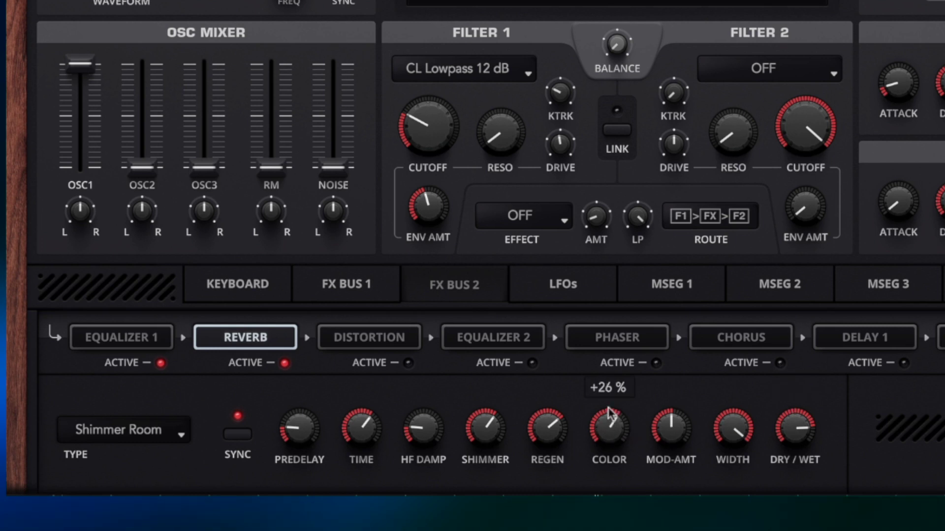
Step: Compare the Shimmer Room reverb settings and Predelay values on FX Bus 1 and FX Bus 2
left_click(348, 299)
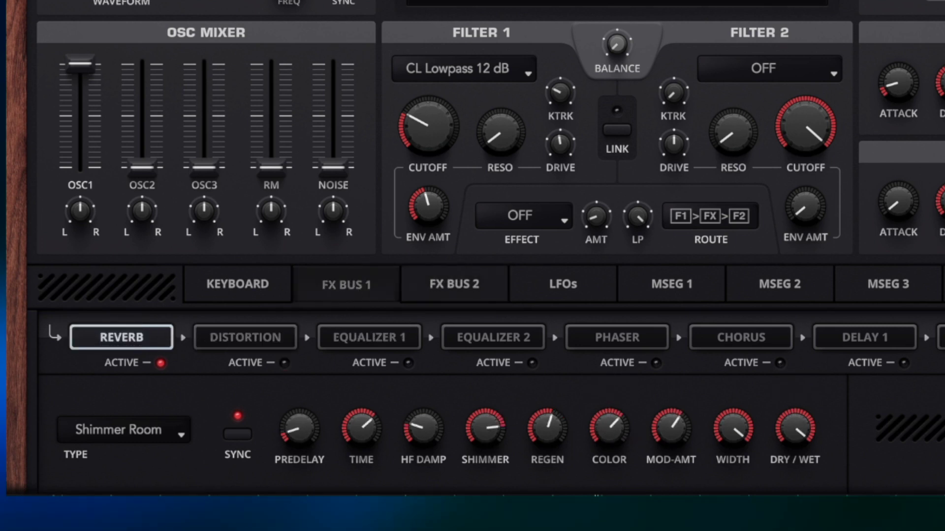
left_click(411, 285)
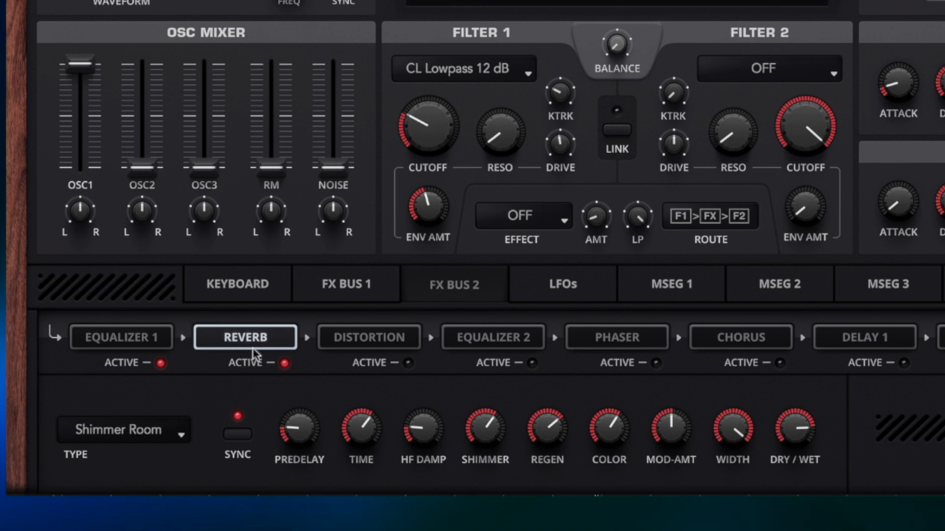
mouse_move(305, 438)
left_click(340, 281)
mouse_move(294, 439)
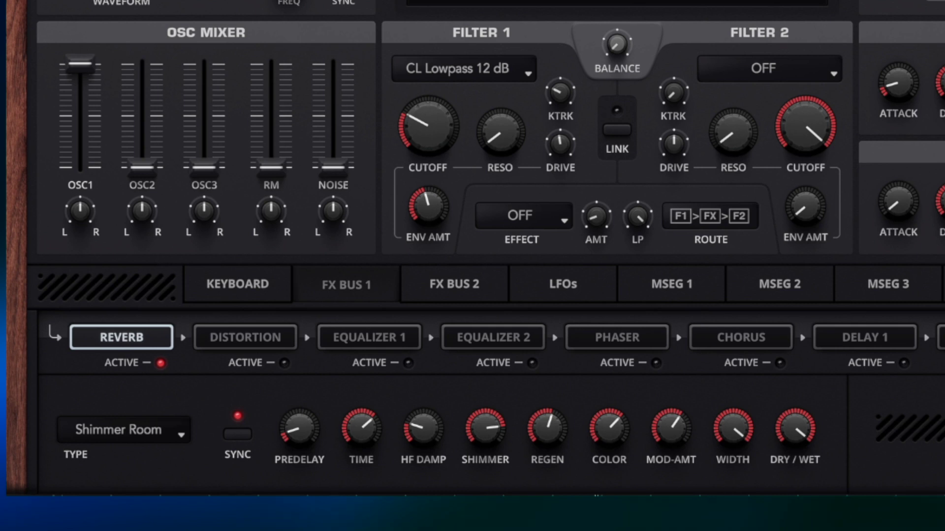
Step: Set the FX Bus 2 reverb's Predelay to 1/4*, auditioning it fully wet before lowering Dry/Wet to below the middle
left_click(449, 290)
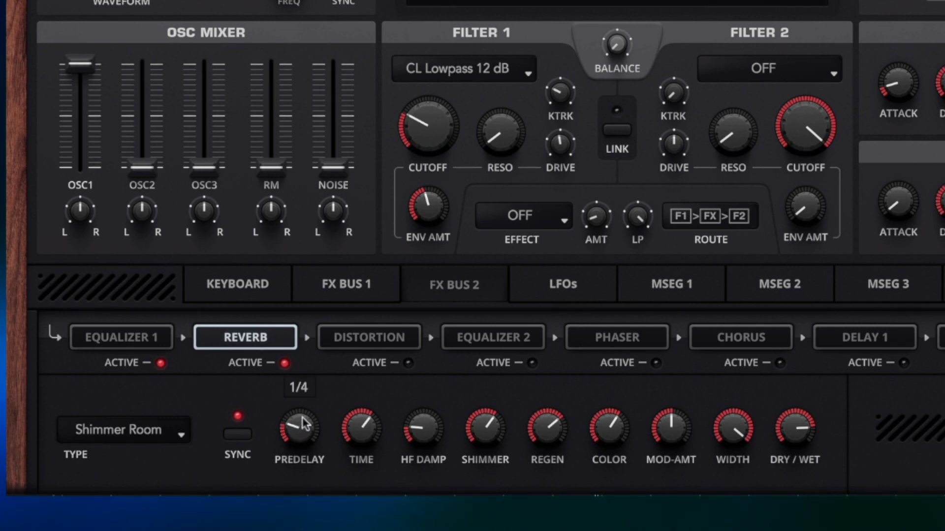
left_click_drag(302, 419, 304, 423)
left_click_drag(795, 429, 789, 494)
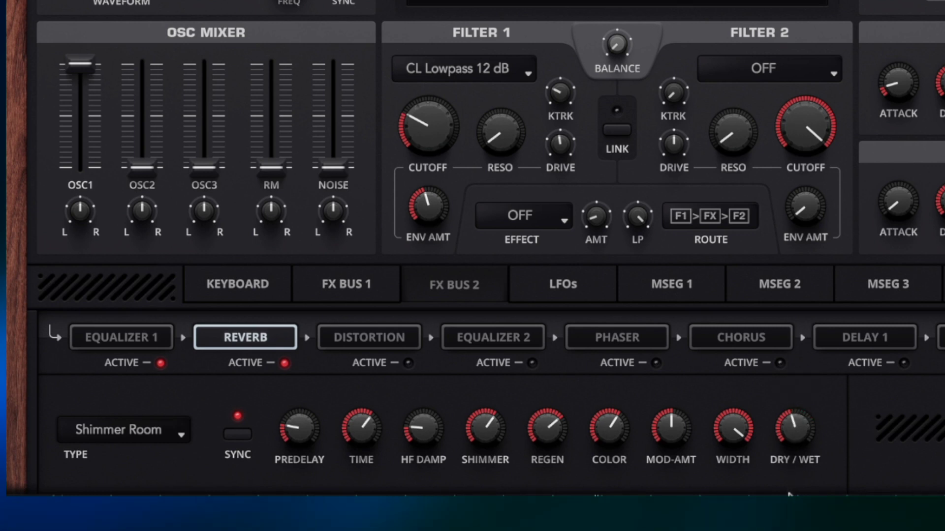
left_click_drag(801, 434, 808, 246)
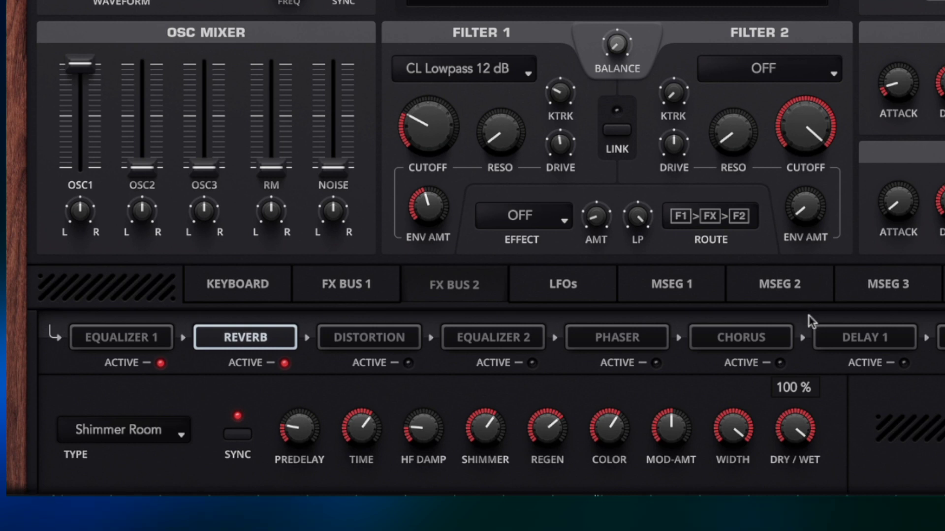
left_click_drag(300, 421, 300, 424)
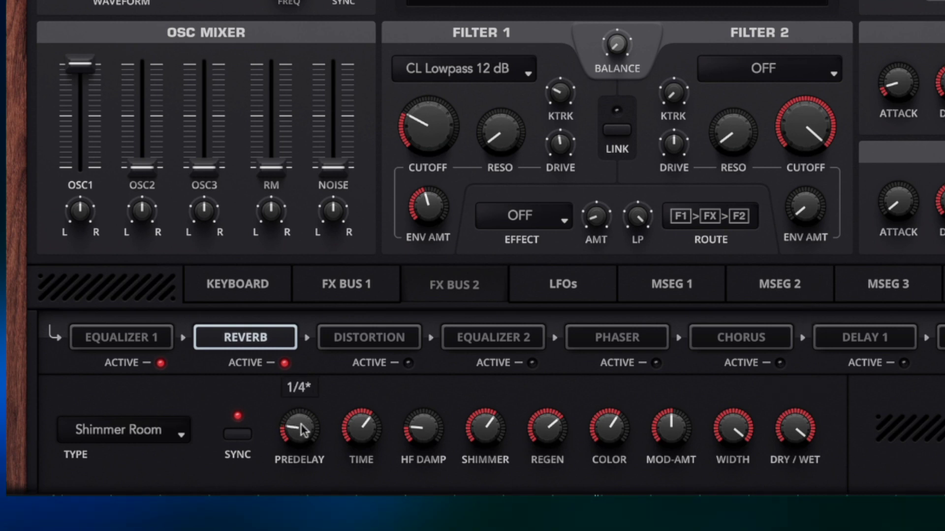
left_click_drag(811, 438, 812, 511)
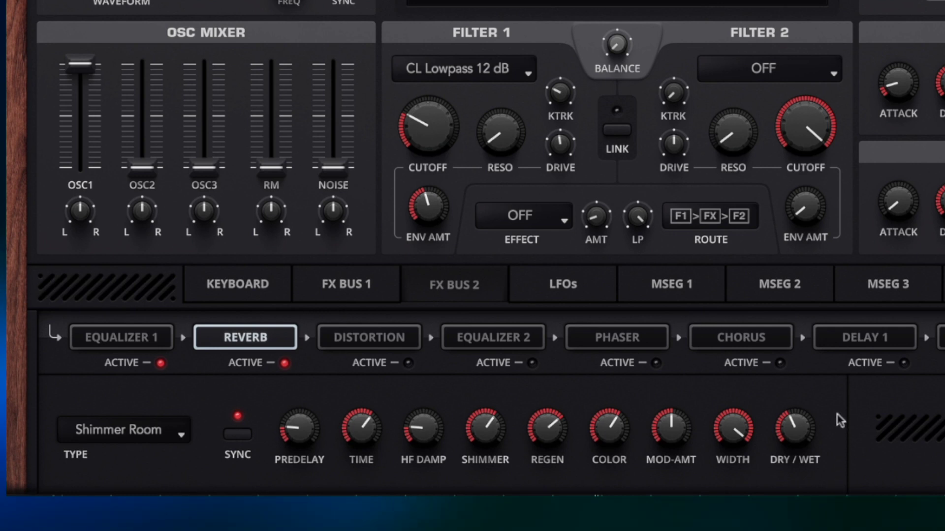
Step: Place Delay 1 directly after the Reverb on FX Bus 2, activate it, and set its type to Rhythmic
left_click_drag(879, 338, 344, 338)
left_click(409, 363)
left_click(169, 426)
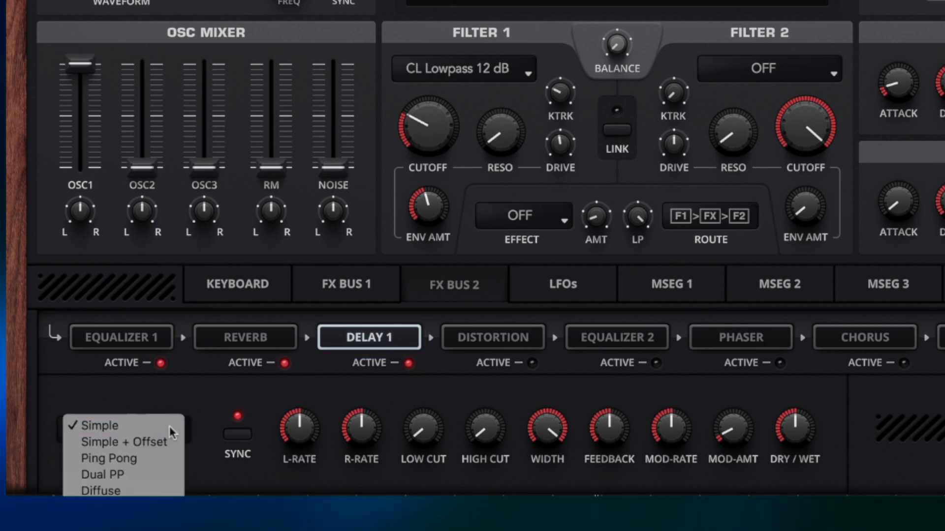
left_click(169, 427)
left_click(172, 429)
left_click(103, 507)
Step: Set Delay 1's L-Rate to 1/4 and Dry/Wet to 19 %, lower R-Rate, and raise Low Cut and High Cut moderately
left_click_drag(316, 427, 311, 450)
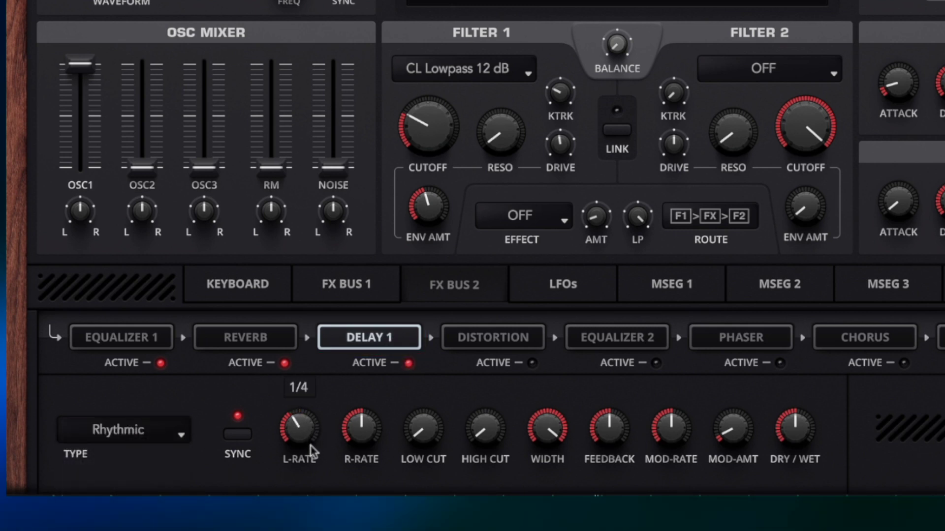
left_click_drag(351, 423, 349, 452)
left_click_drag(425, 429, 424, 370)
left_click_drag(482, 430, 475, 384)
left_click_drag(800, 430, 799, 447)
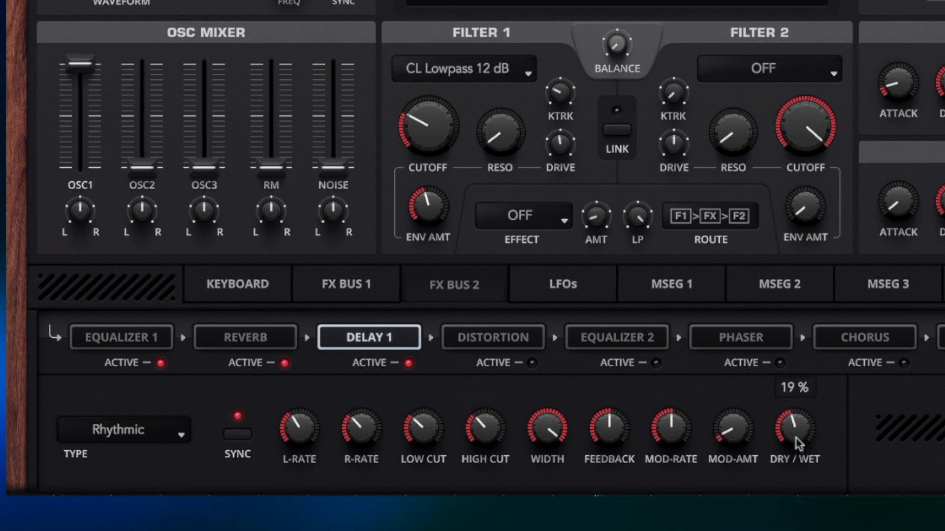
left_click_drag(415, 422, 410, 465)
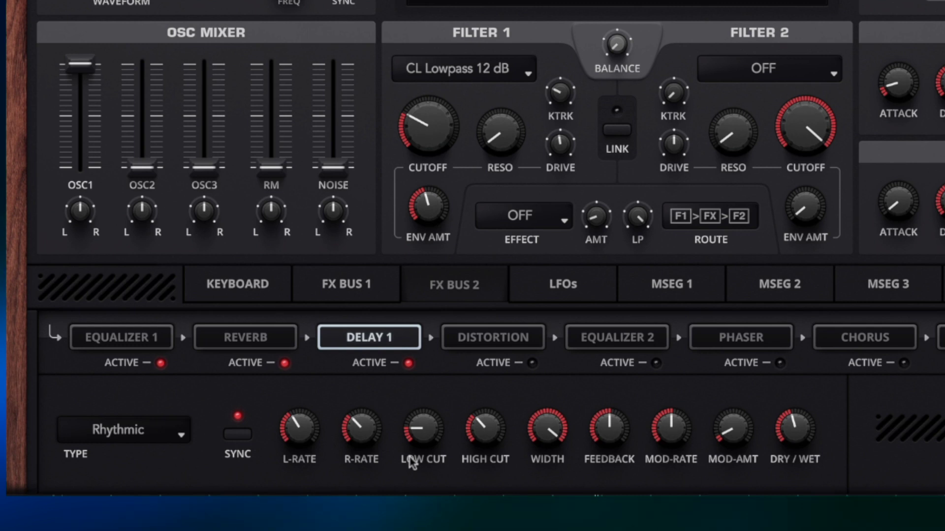
Step: On FX Bus 1, reduce the reverb's Dry/Wet to about three-quarters and raise Color slightly
left_click(362, 293)
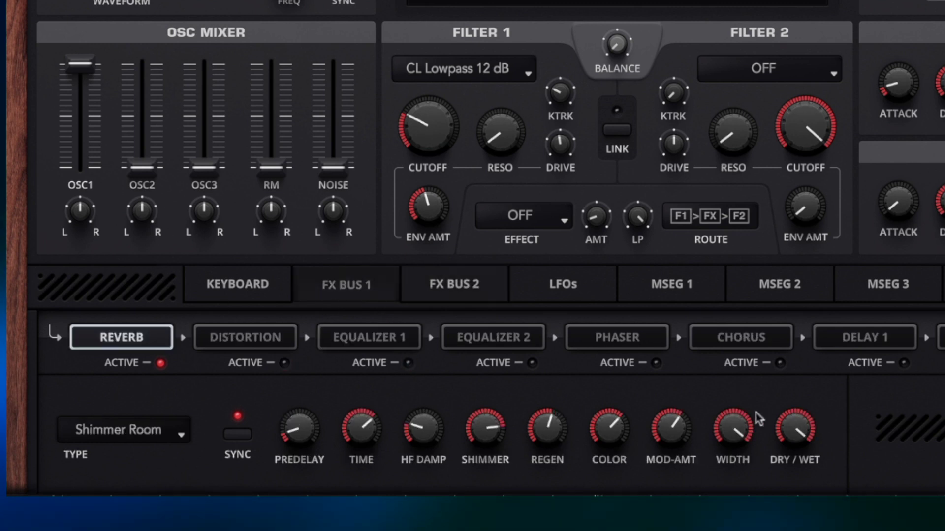
left_click_drag(807, 431, 804, 495)
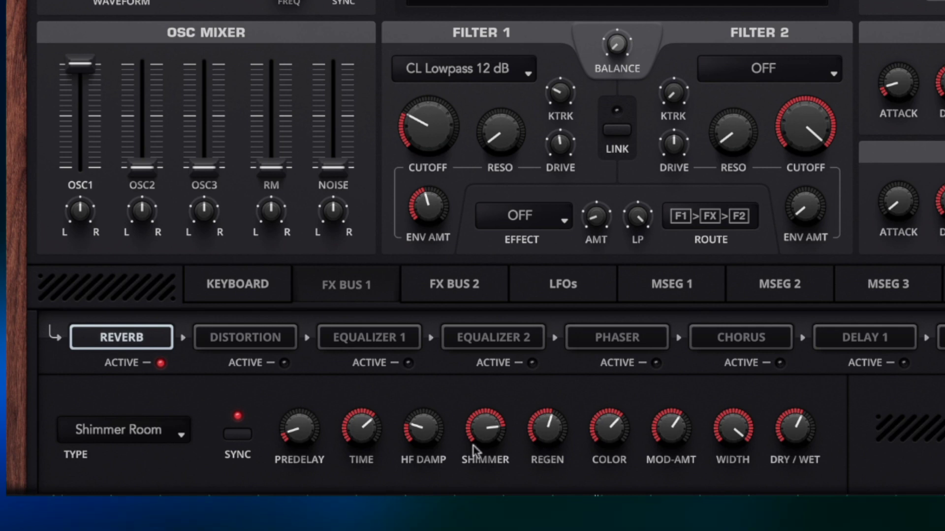
left_click_drag(807, 431, 805, 406)
left_click_drag(594, 441, 592, 424)
Step: Move Equalizer 1 ahead of the Reverb on FX Bus 1, activate it, and add a 12dB low cut with a raised frequency
left_click(401, 338)
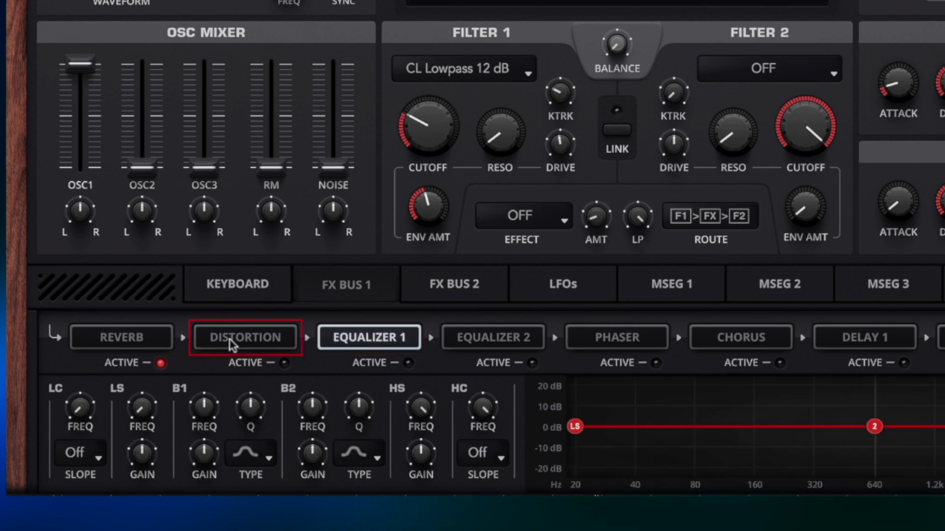
left_click_drag(230, 345, 123, 339)
left_click(161, 363)
left_click(78, 454)
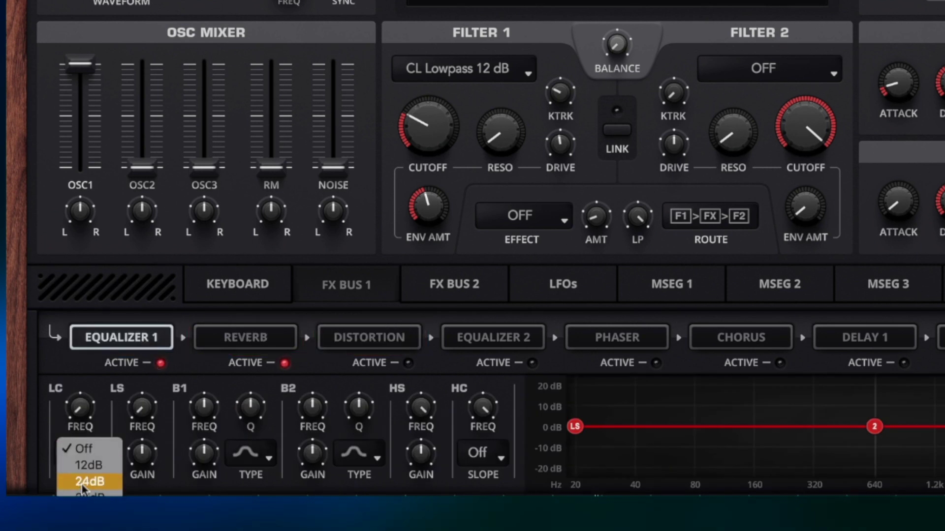
left_click(89, 465)
left_click_drag(79, 407, 84, 393)
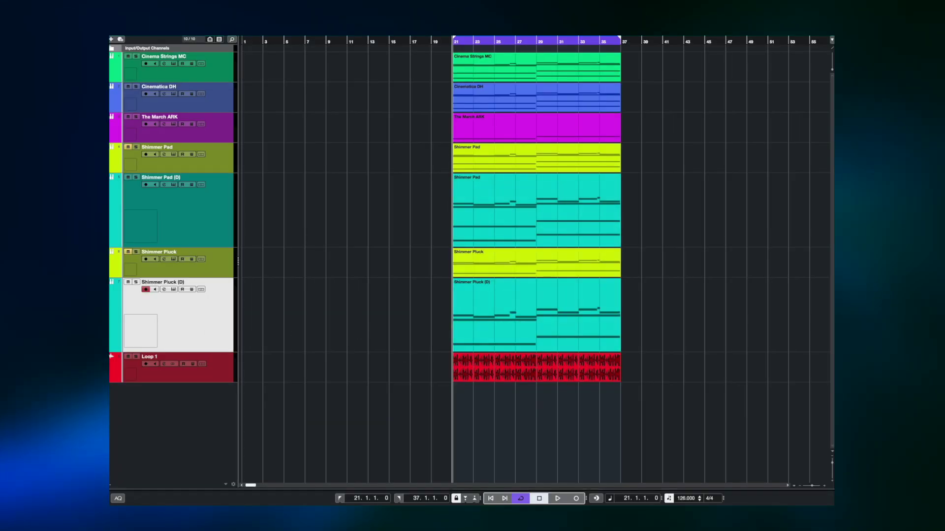
Step: Play the looped arrangement in the Cubase project and solo the Shimmer Pluck (D) track
key("space")
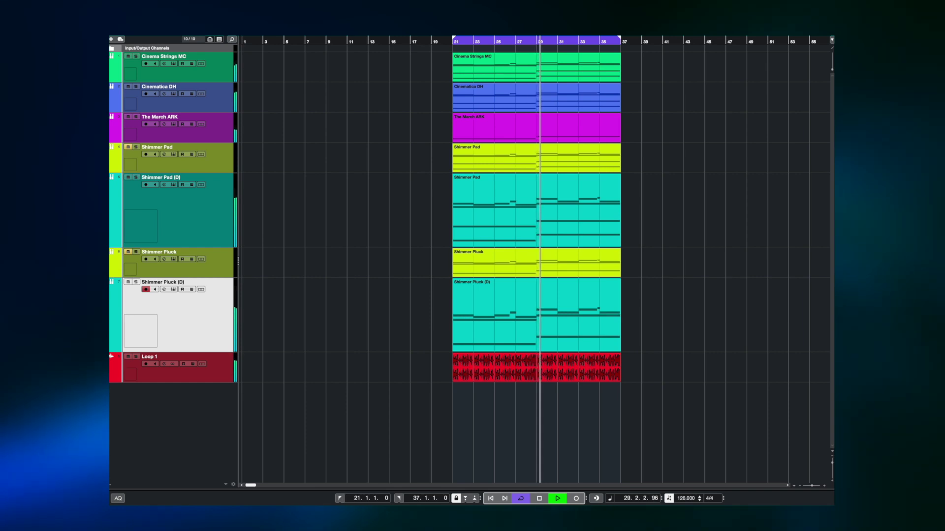
left_click(136, 282)
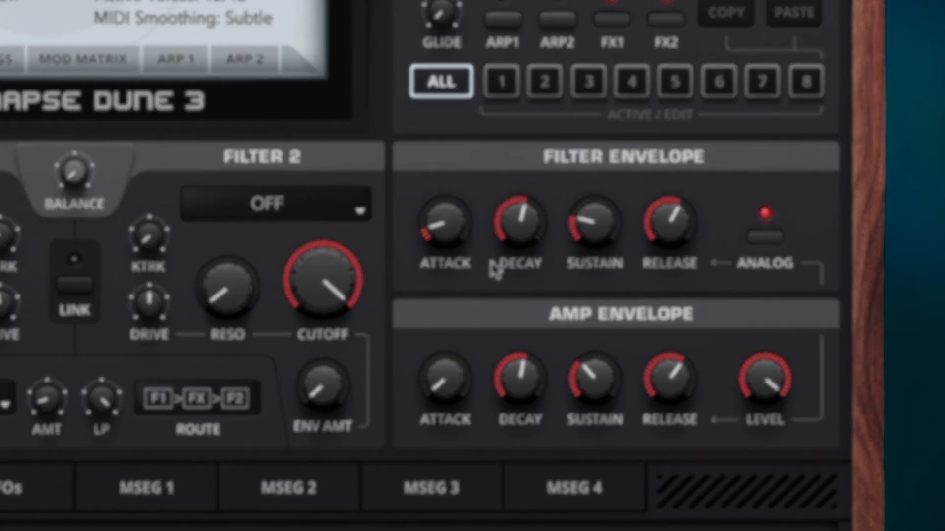
Step: Raise Decay and Sustain in the Filter and Amp Envelopes, and give the Amp Envelope a slight Attack
left_click_drag(597, 227, 603, 197)
left_click_drag(595, 378, 571, 367)
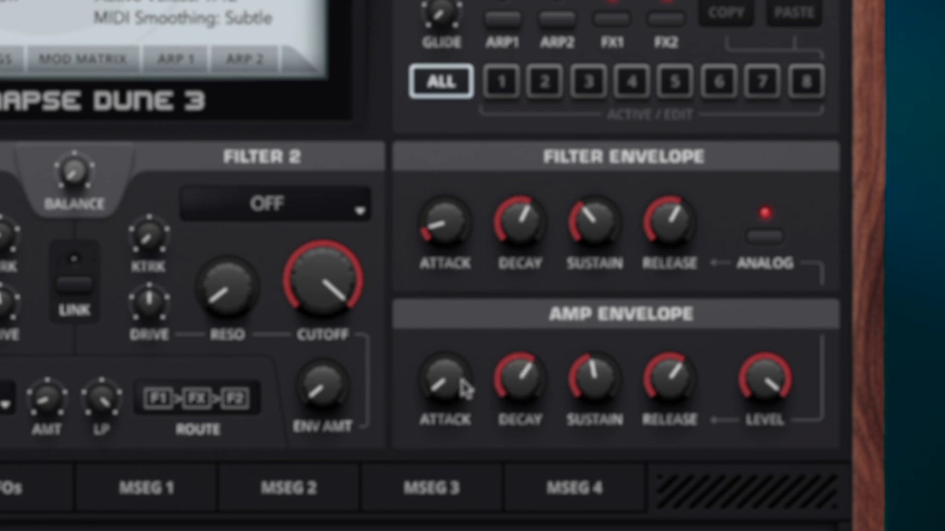
left_click_drag(465, 387, 465, 392)
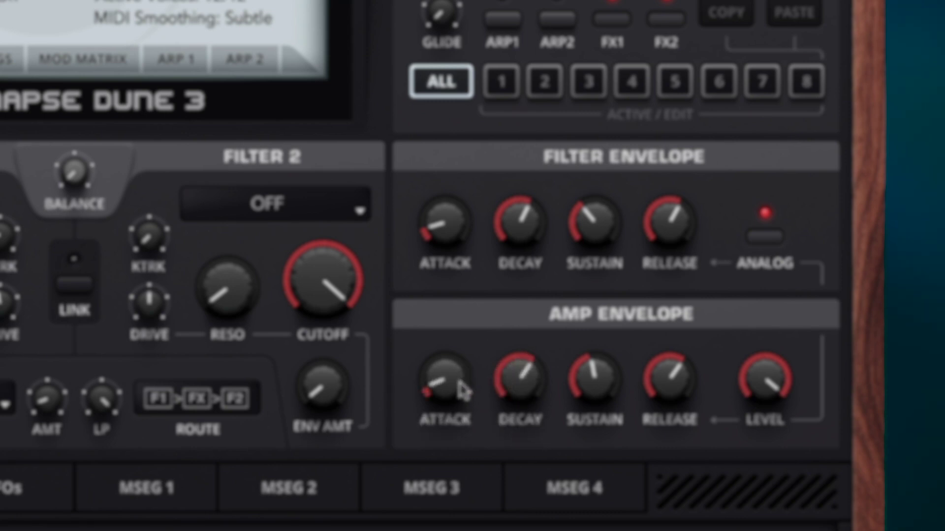
Step: Shorten the Filter Envelope's Attack, lengthen Decay further in both envelopes, and lower Filter 1's Env Amt slightly
left_click_drag(453, 242, 455, 259)
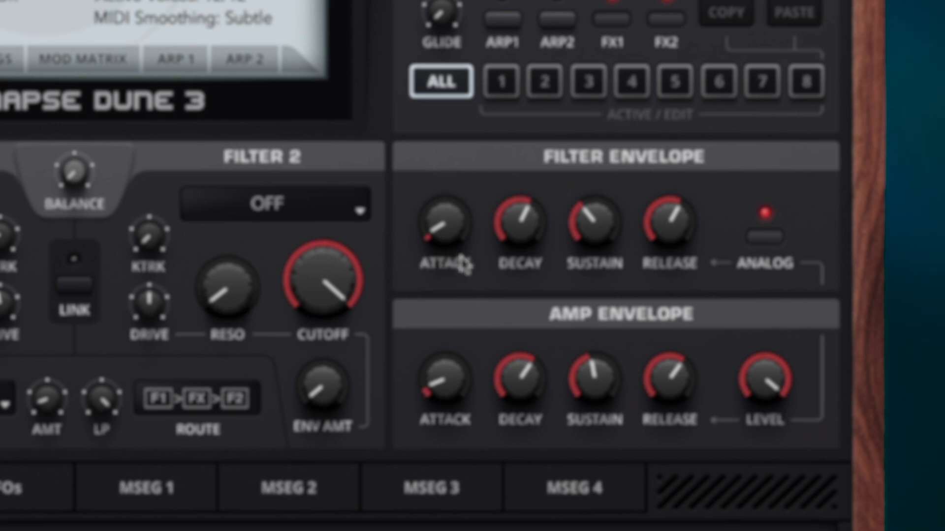
left_click_drag(509, 225, 513, 199)
left_click_drag(518, 368, 516, 359)
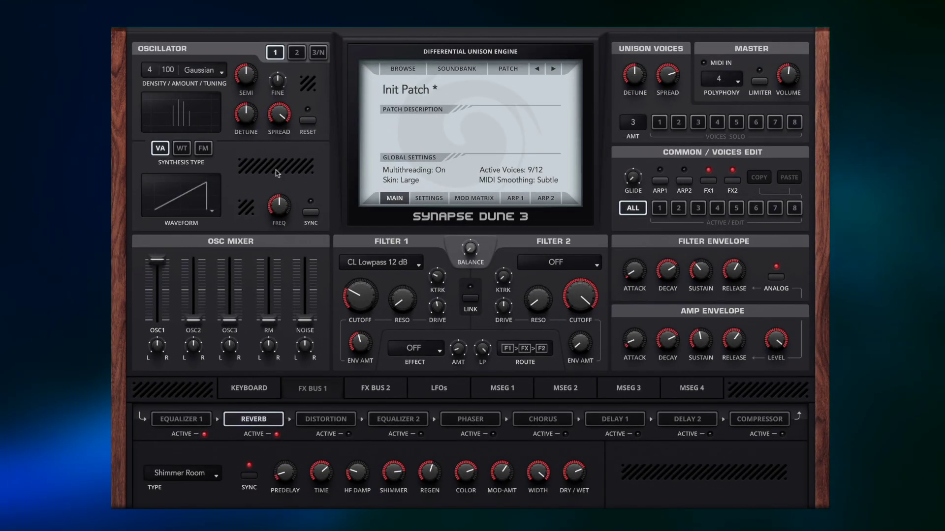
left_click_drag(362, 348, 358, 361)
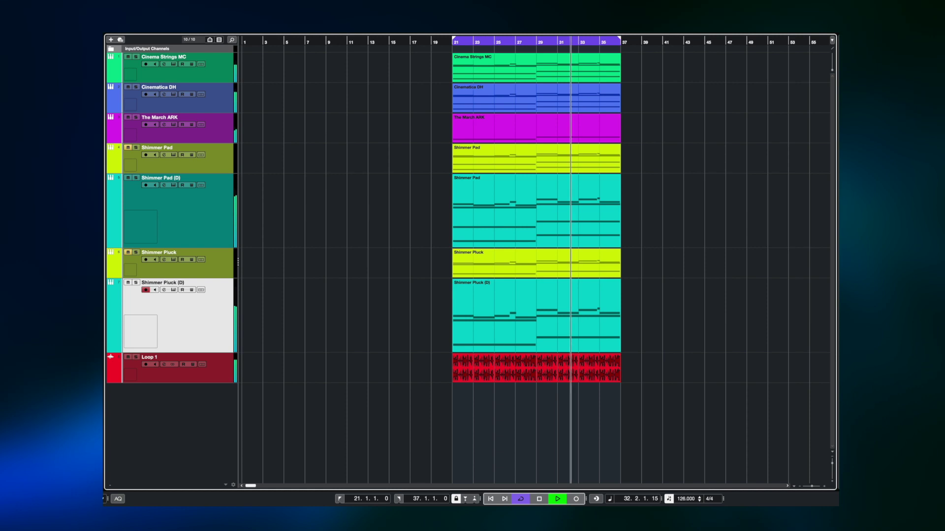
Step: Mute the Shimmer Pad (D) track in the Cubase project during playback and stop the transport
left_click(128, 178)
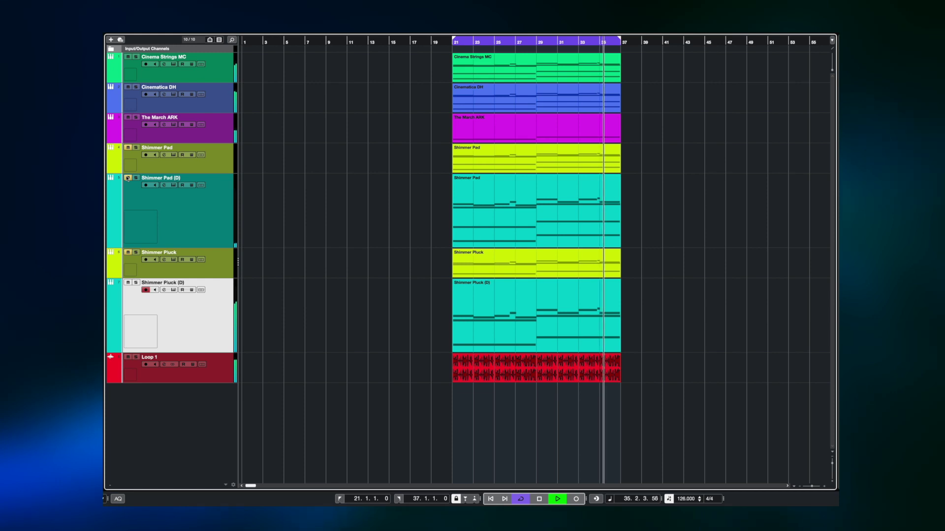
key("space")
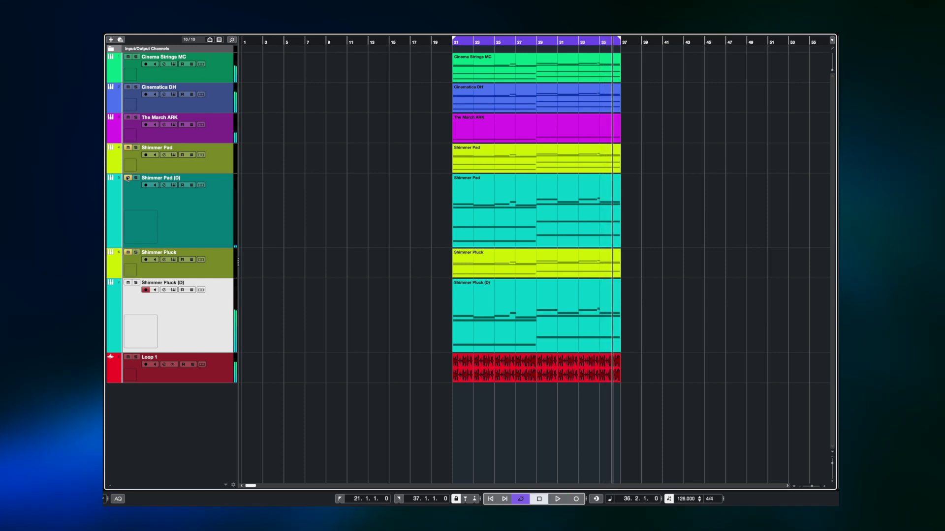